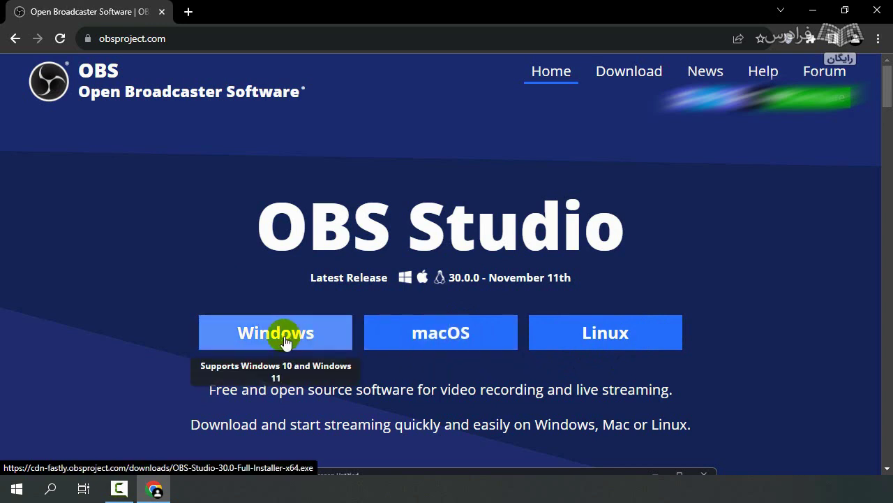
Download the OBS Studio 30.0 installer for Windows, show the downloaded file in its folder, and leave the browser
left_click(285, 340)
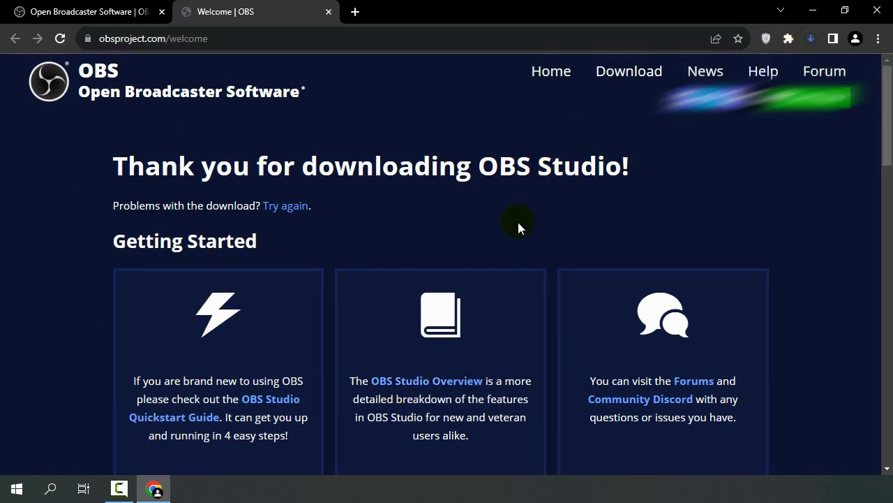
left_click(810, 39)
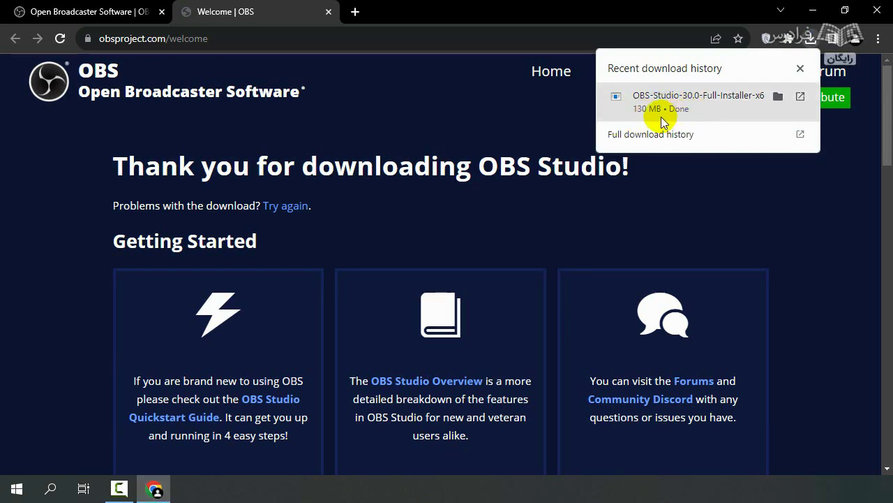
left_click(778, 96)
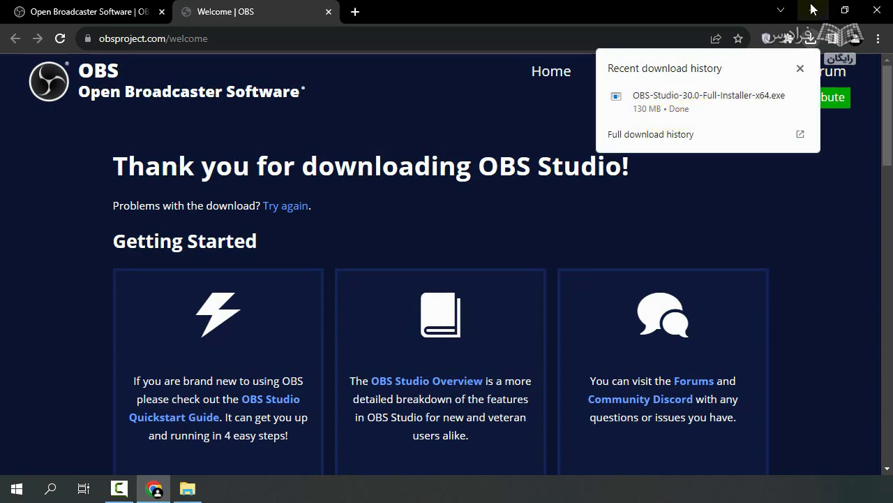
left_click(889, 7)
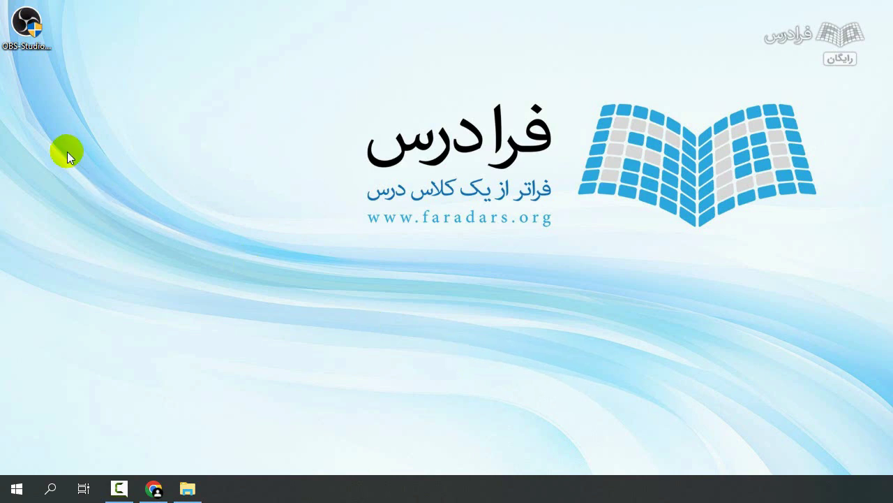
Run OBS-Studio-30.0-Full-Installer-x64.exe from the desktop and continue past the setup's welcome page
left_click(34, 45)
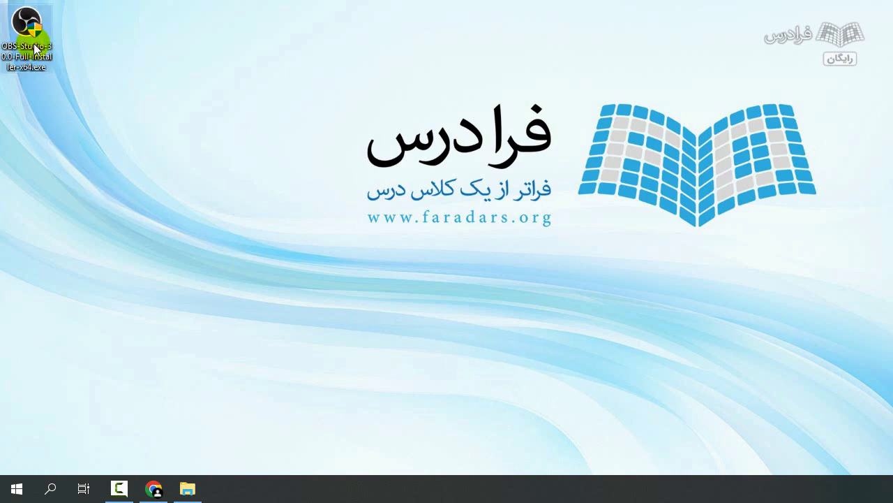
right_click(33, 45)
left_click(70, 70)
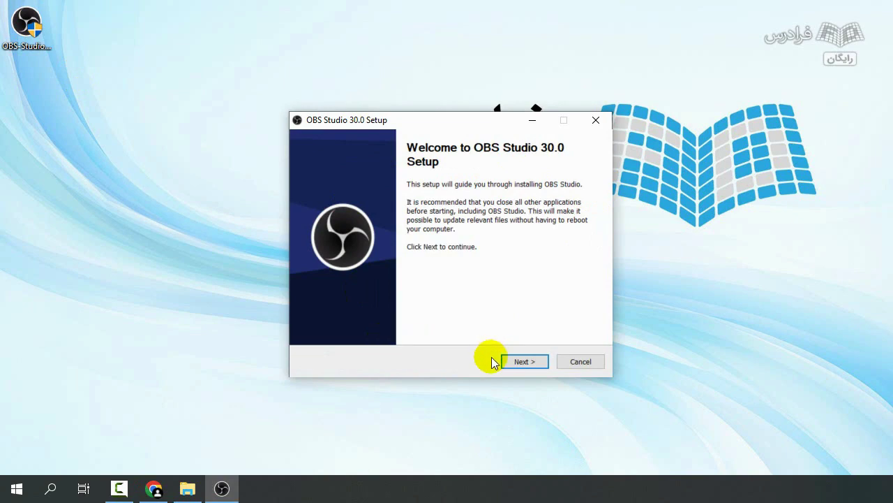
left_click(513, 361)
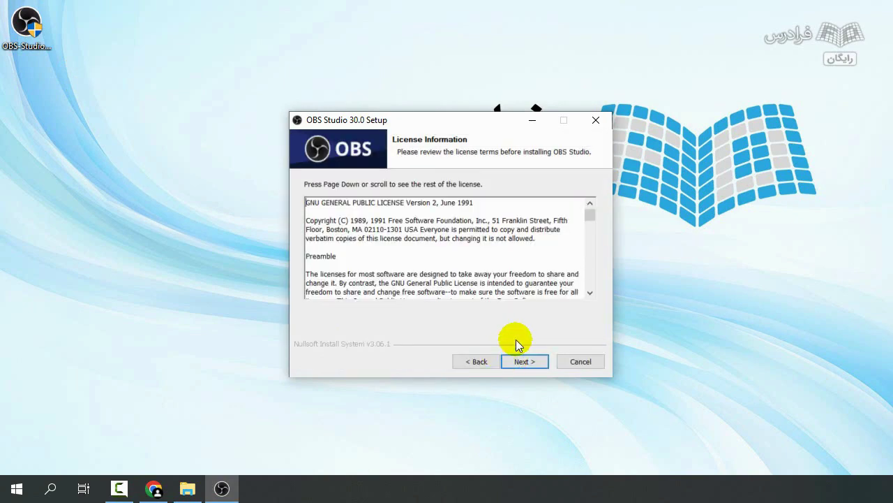
Accept the license terms and install OBS Studio in C:\Program Files\obs-studio\, finishing setup with the launch option enabled
scroll(552, 266, "down", 5)
scroll(551, 267, "down", 12)
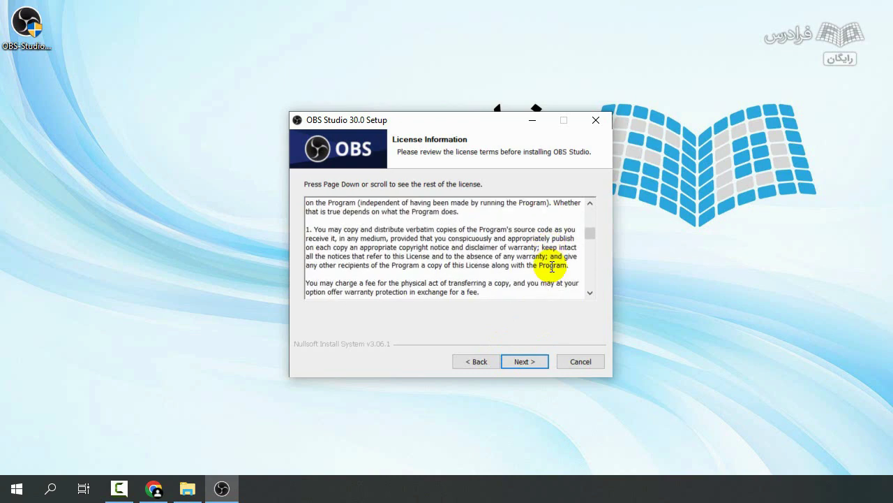
scroll(552, 266, "down", 10)
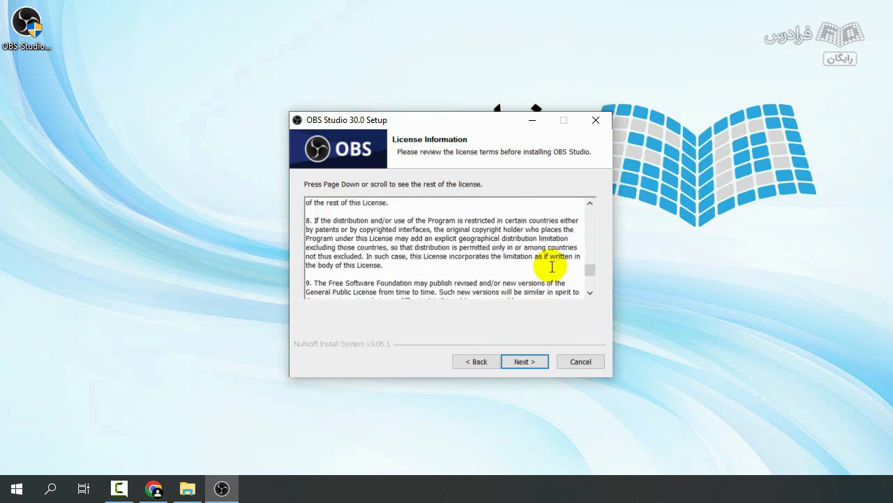
left_click(524, 362)
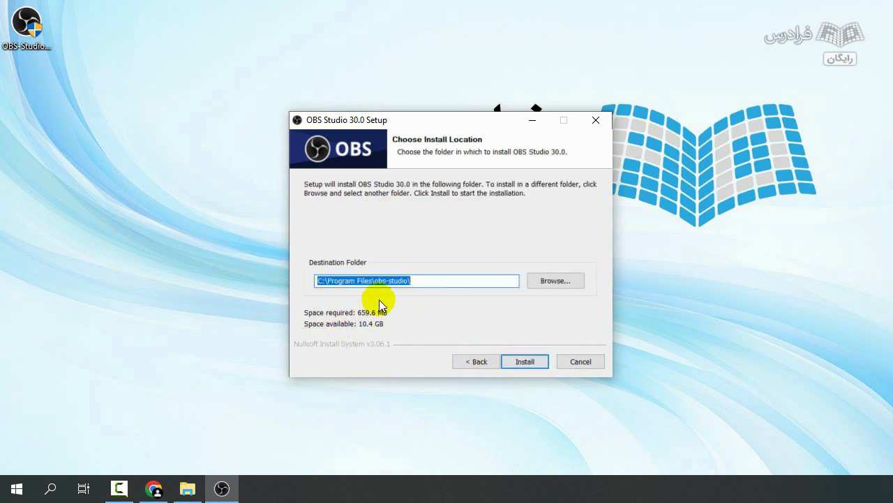
left_click(521, 365)
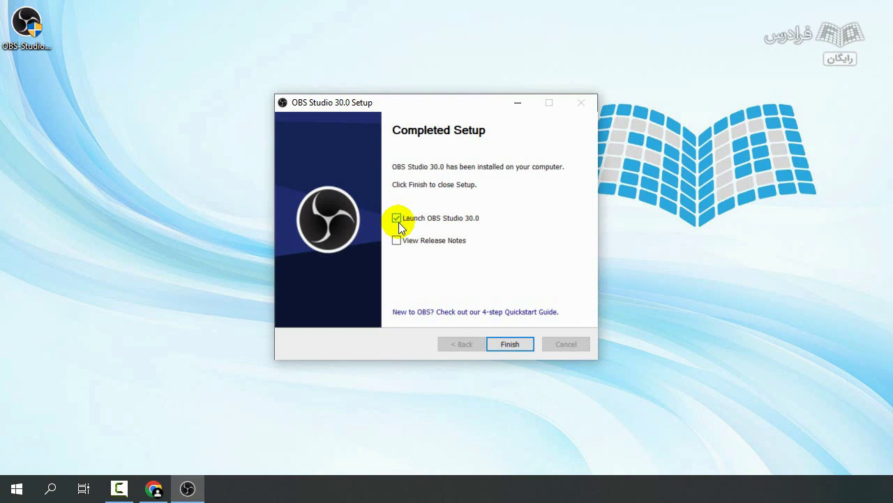
left_click(510, 344)
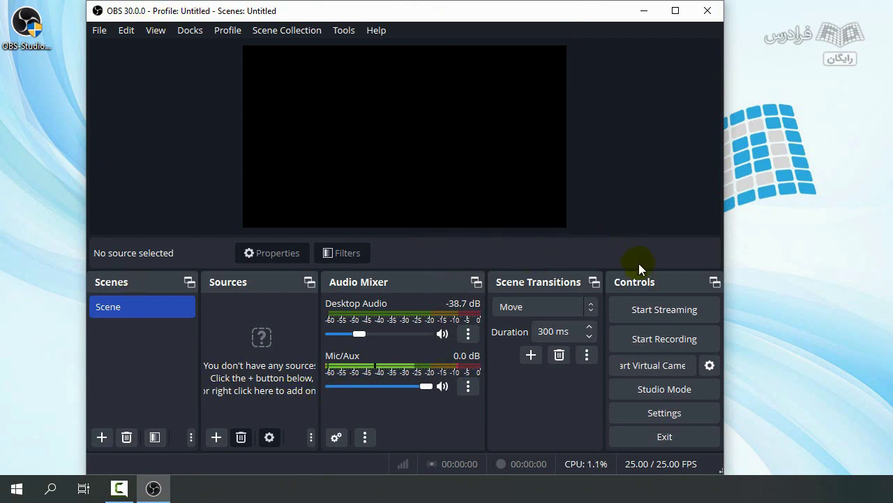
Close OBS Studio and start it again from its desktop shortcut
key("alt")
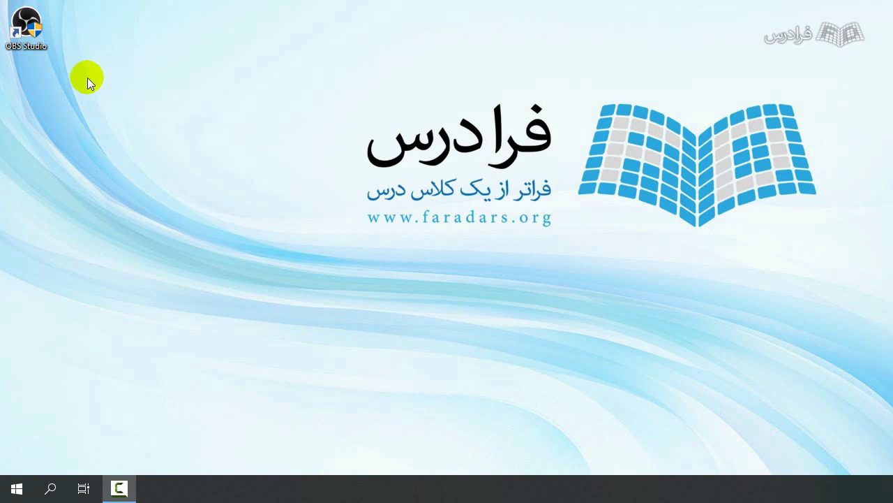
double_click(31, 41)
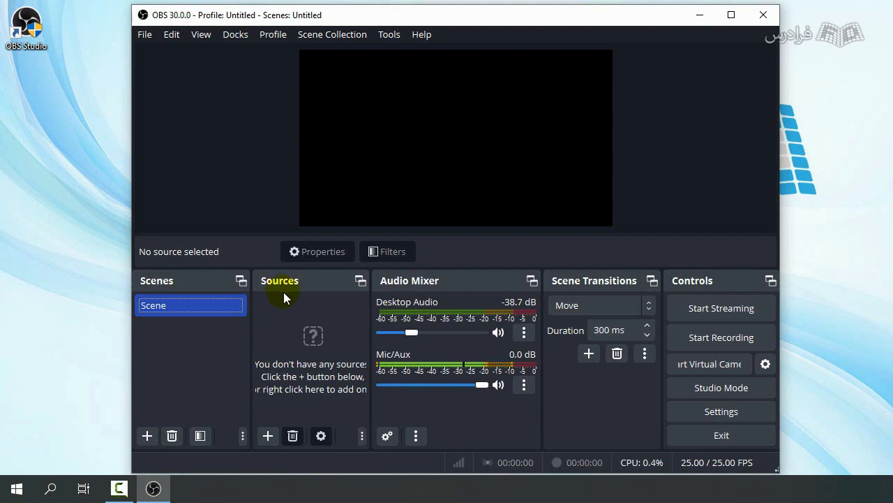
Look through the source types that can be added and the options for reordering scenes
left_click(268, 437)
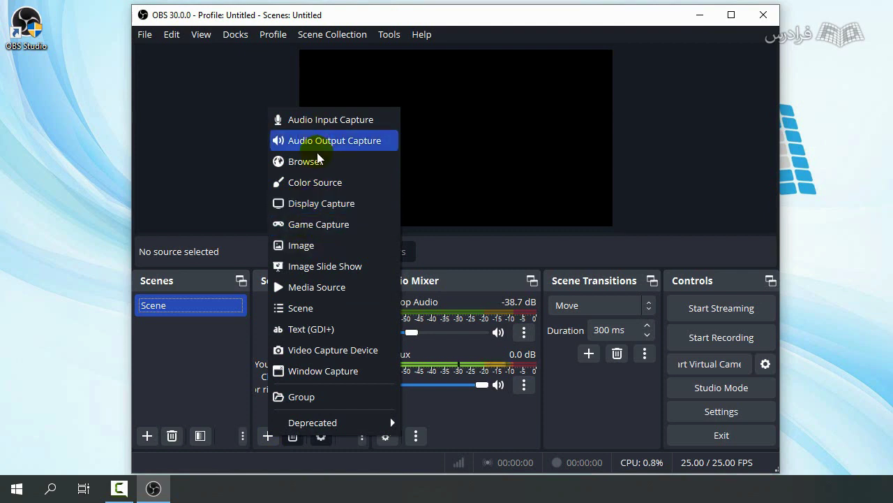
left_click(263, 343)
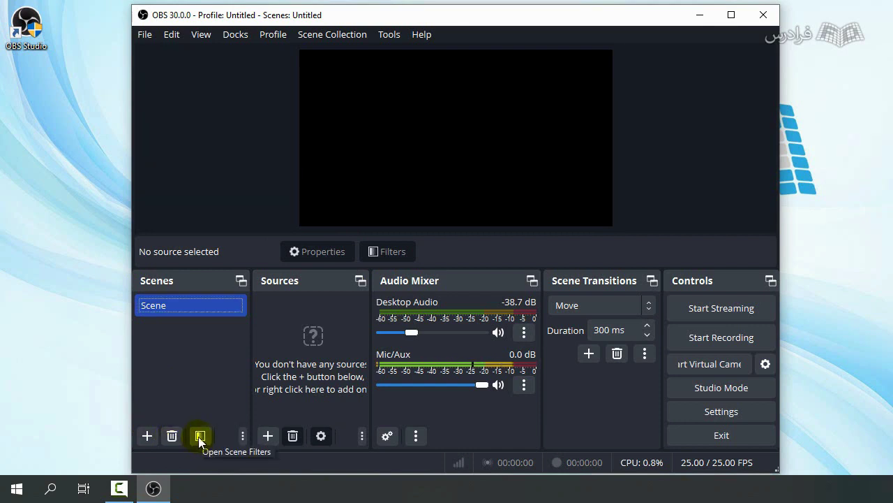
left_click(243, 436)
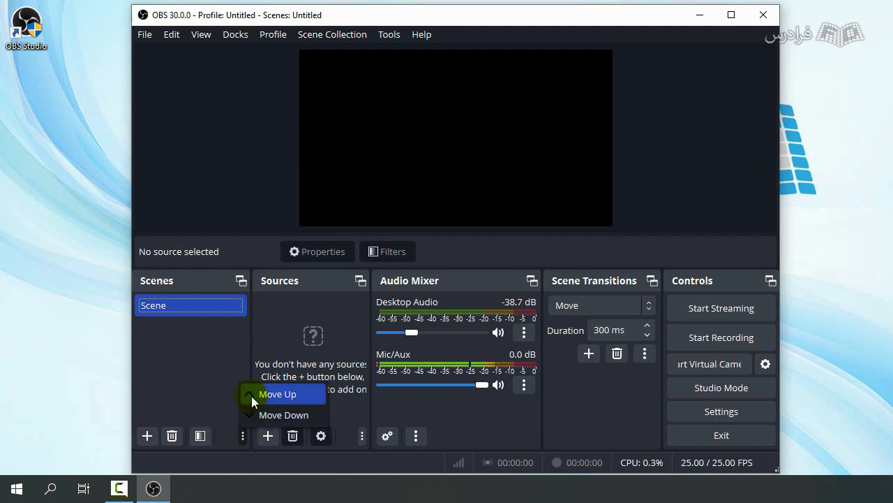
left_click(280, 415)
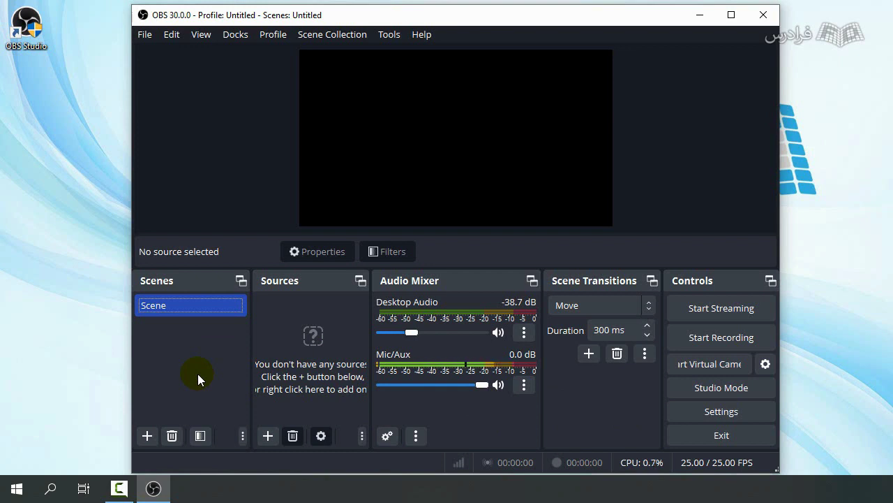
Start the Auto-Configuration Wizard and choose to optimize just for recording, without streaming
left_click(393, 36)
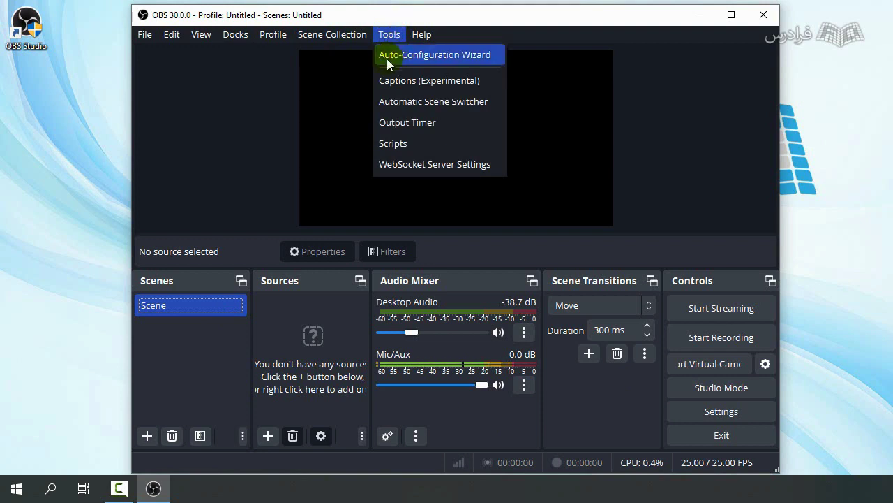
left_click(456, 56)
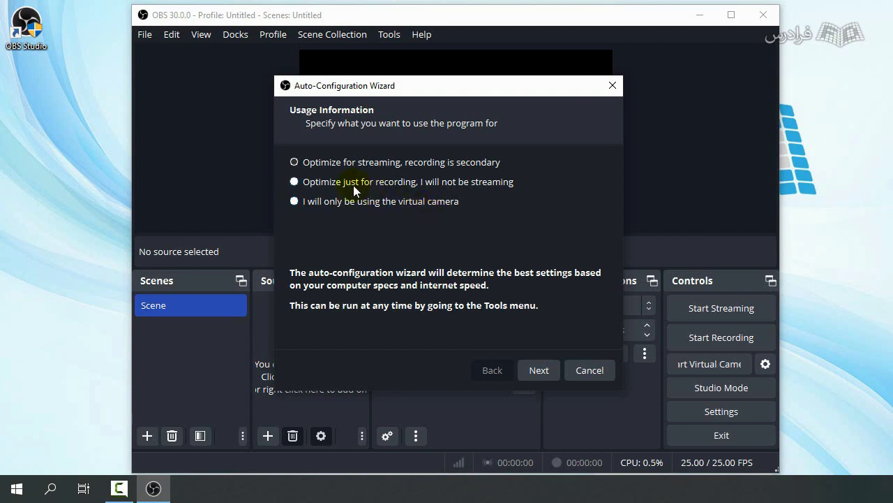
left_click(294, 182)
left_click(537, 370)
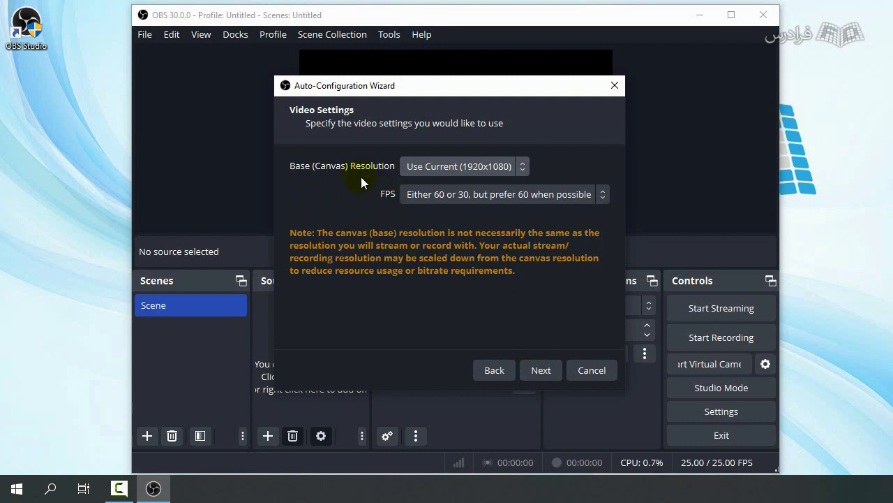
Set the wizard's base canvas resolution to Display 2 (1280x720) and FPS to Use Current (25), and apply the settings
left_click(522, 168)
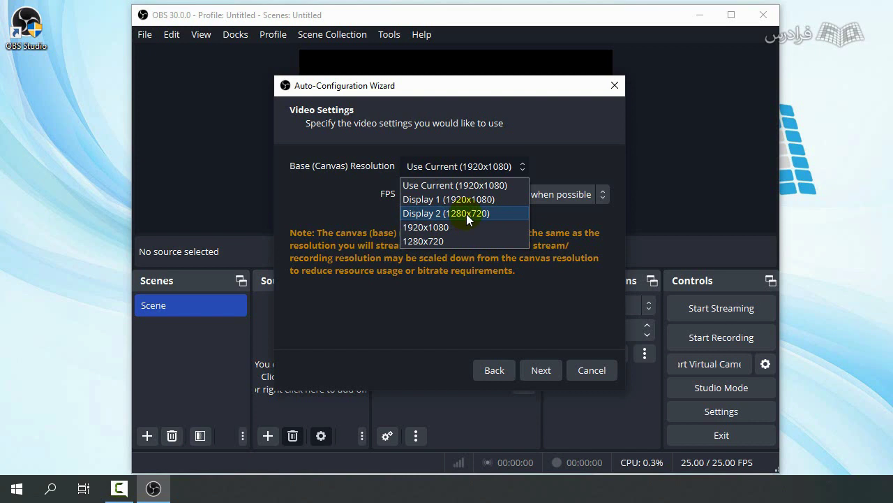
left_click(426, 211)
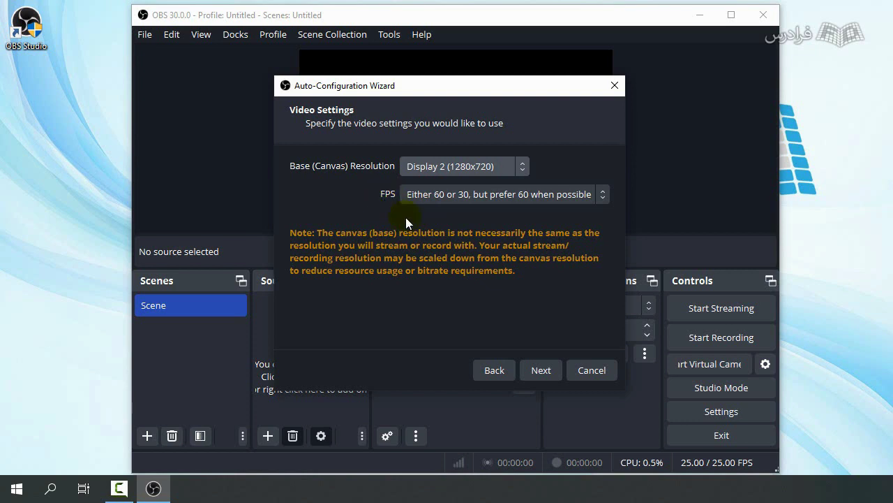
left_click(602, 194)
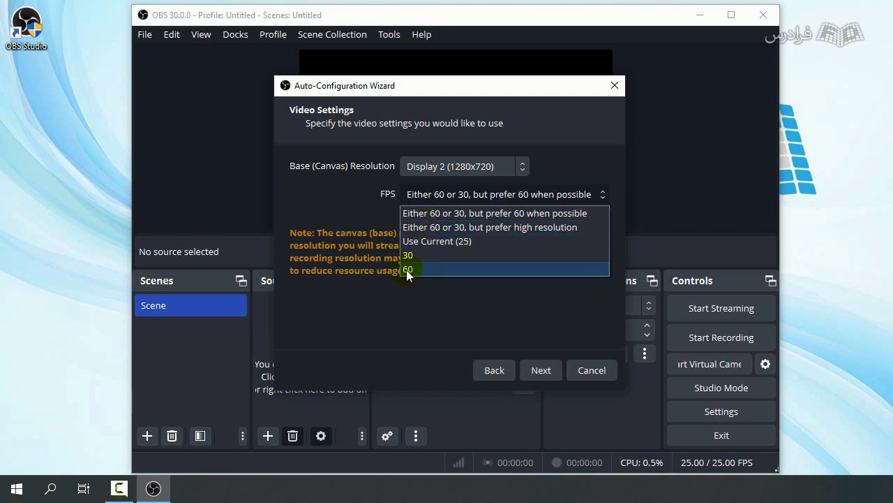
left_click(444, 242)
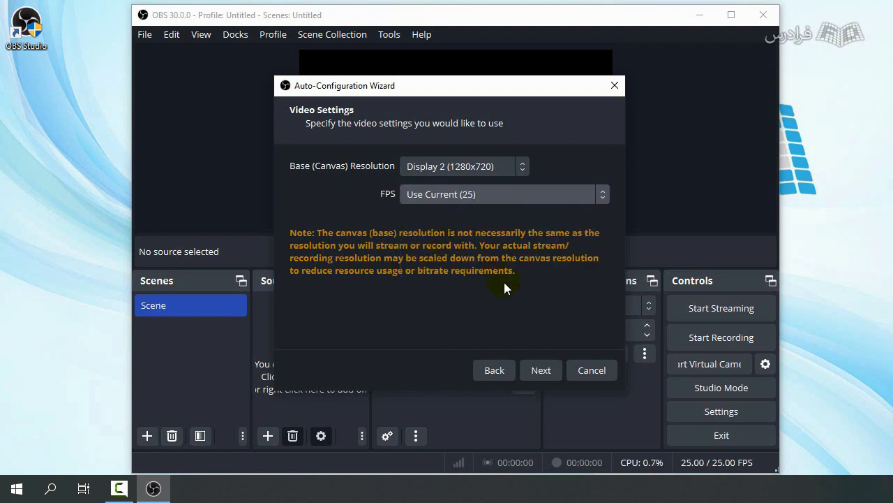
left_click(541, 370)
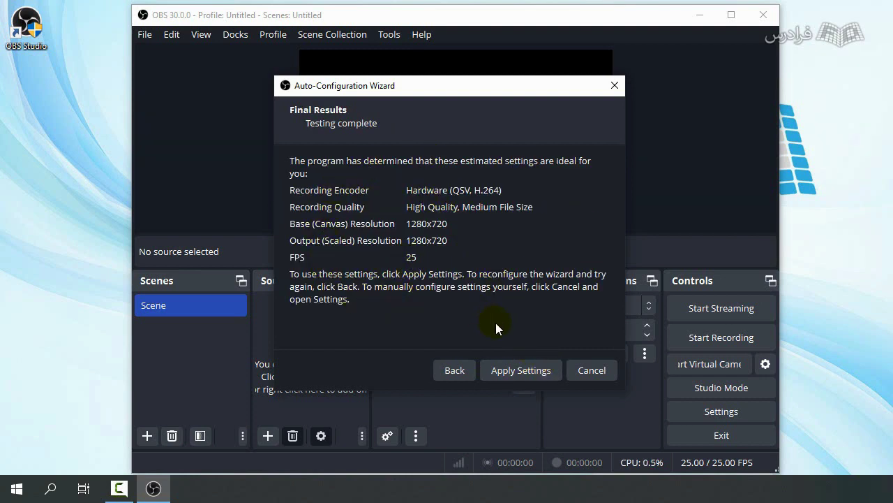
left_click(516, 371)
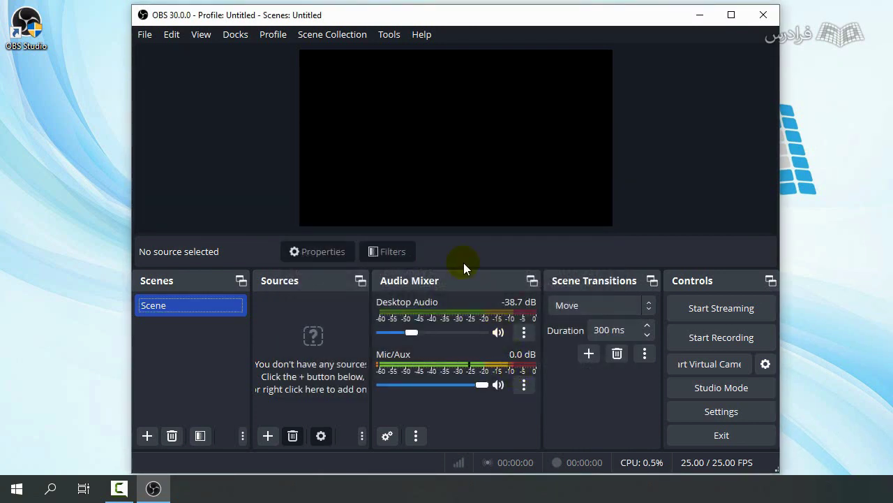
left_click(388, 38)
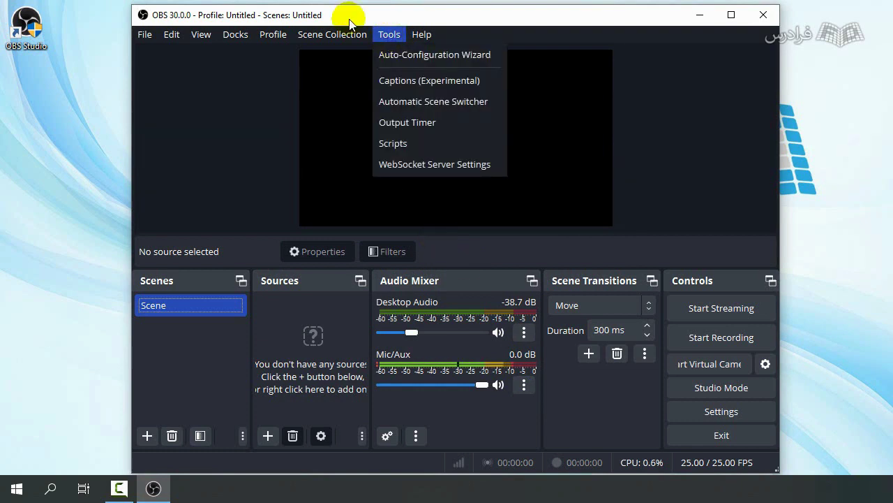
mouse_move(172, 35)
left_click(383, 40)
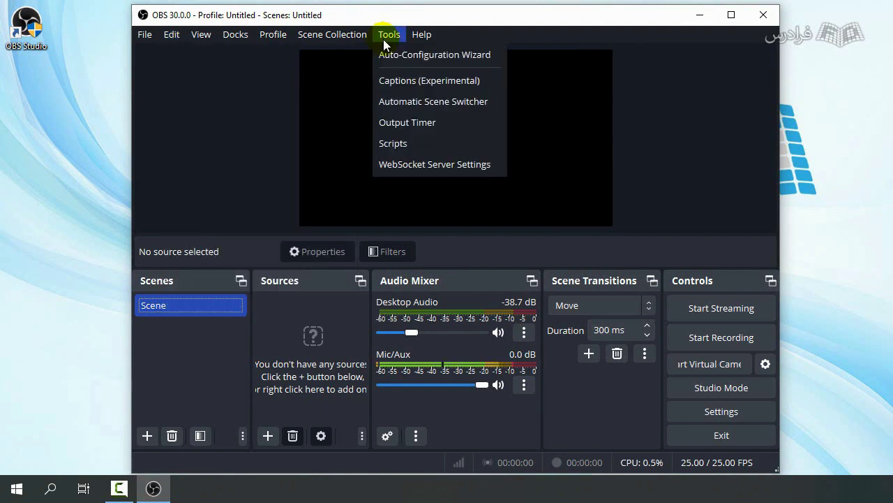
left_click(389, 54)
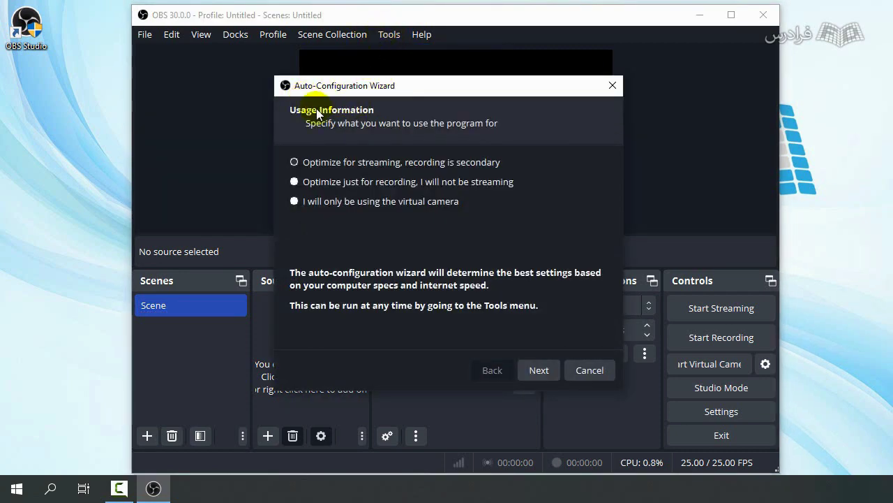
left_click(606, 94)
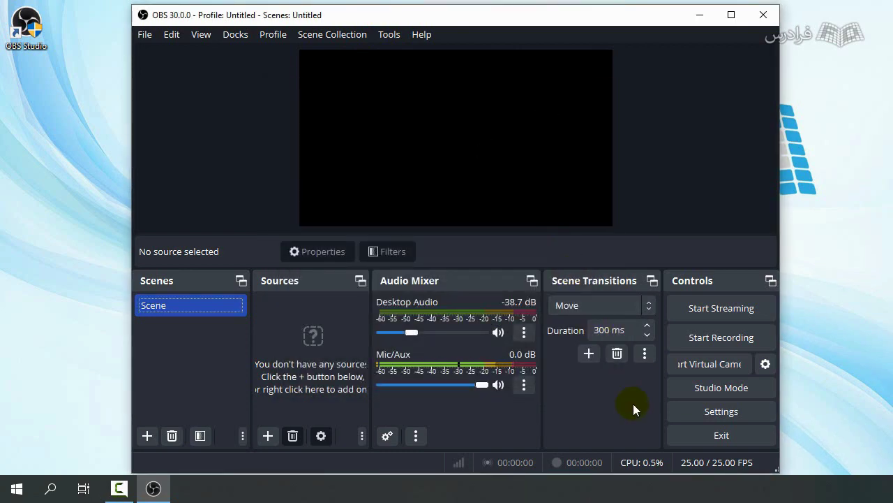
Compare the Simple and Advanced output modes in the settings, and leave the settings without saving
left_click(684, 410)
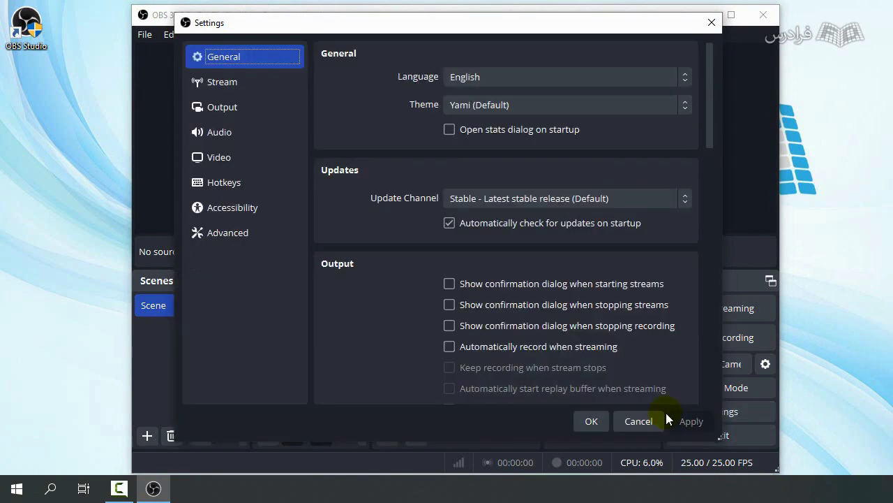
left_click(221, 110)
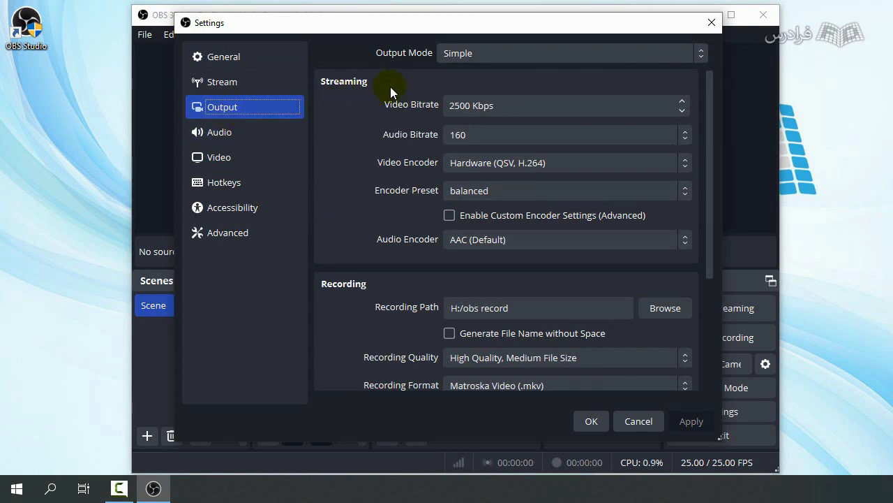
left_click(454, 54)
left_click(463, 84)
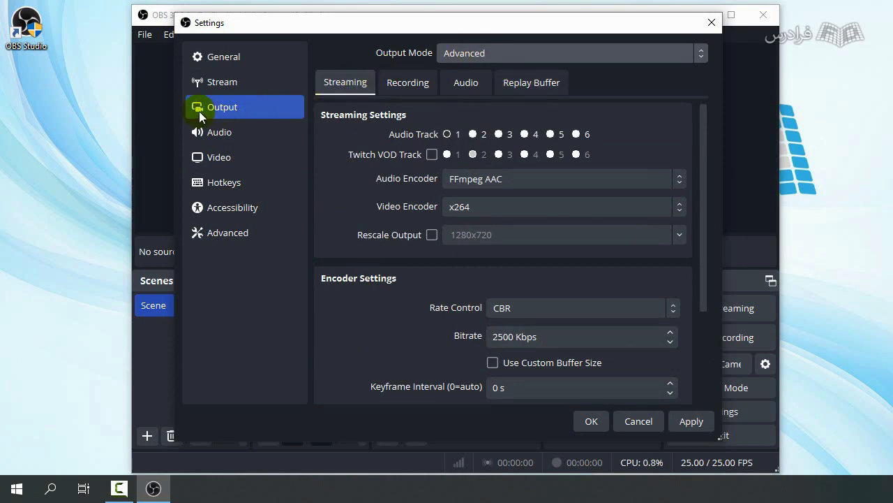
left_click(485, 56)
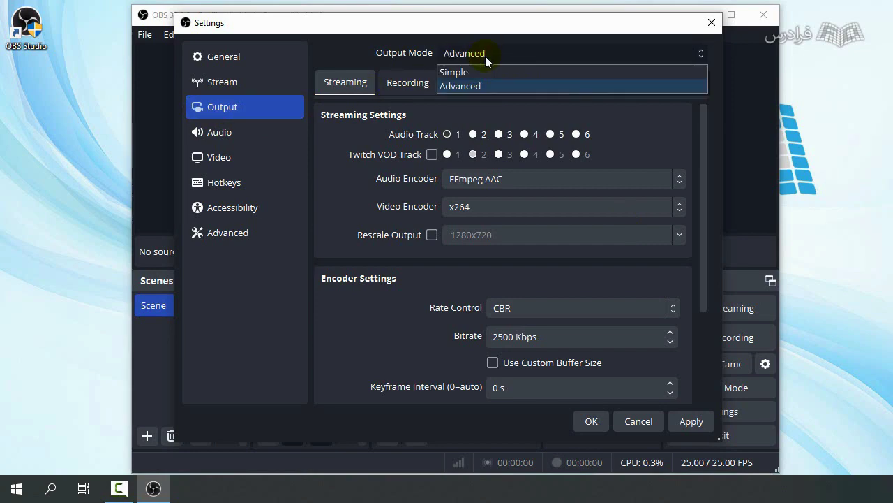
left_click(482, 71)
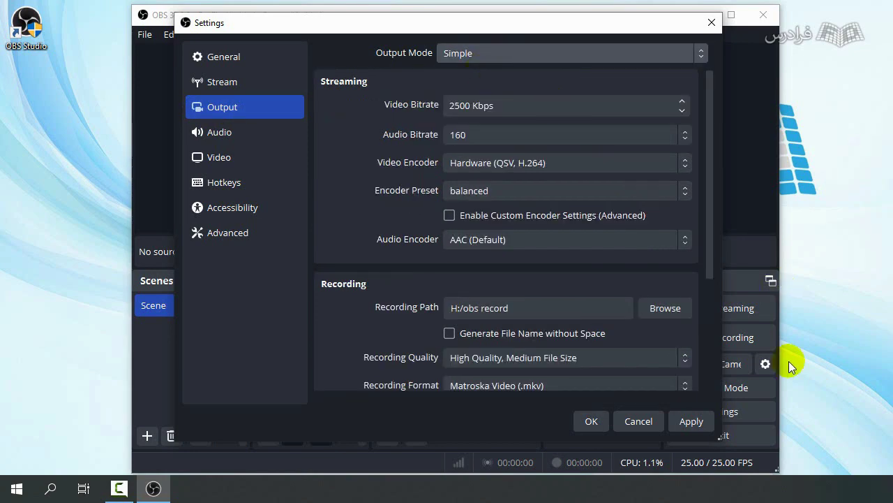
left_click(631, 422)
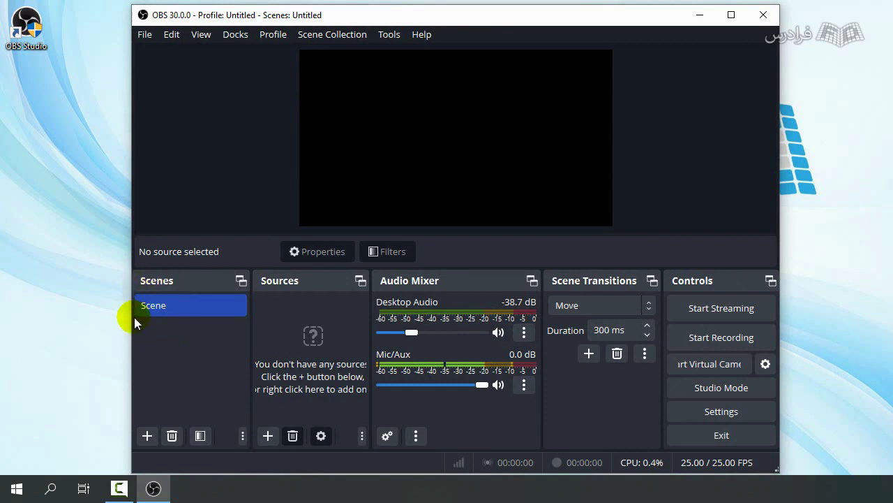
Try to delete the only scene in the scene list
left_click(171, 308)
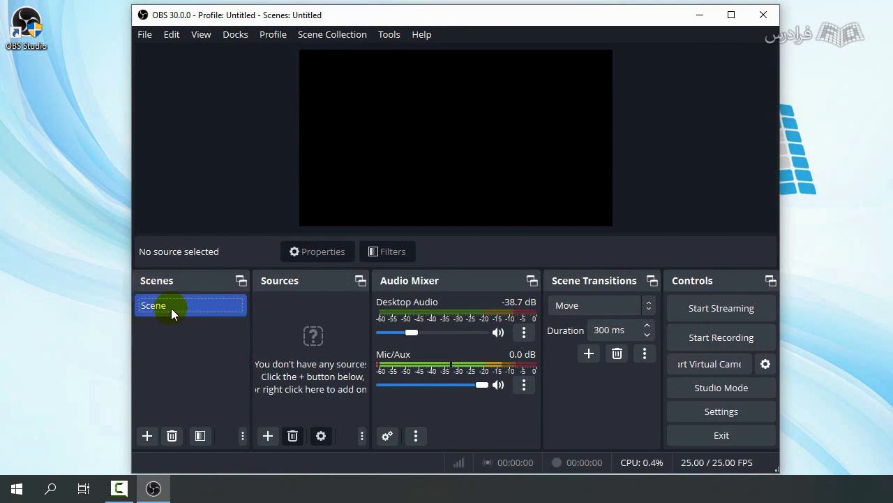
left_click(172, 435)
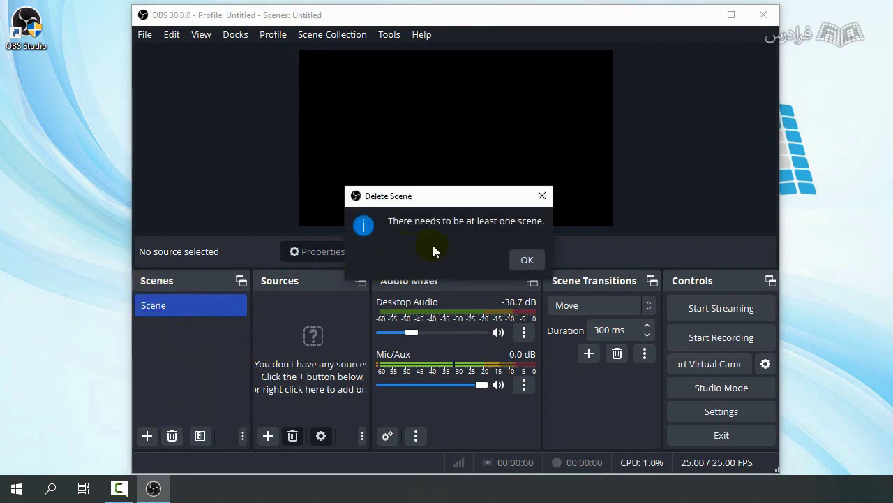
left_click(528, 259)
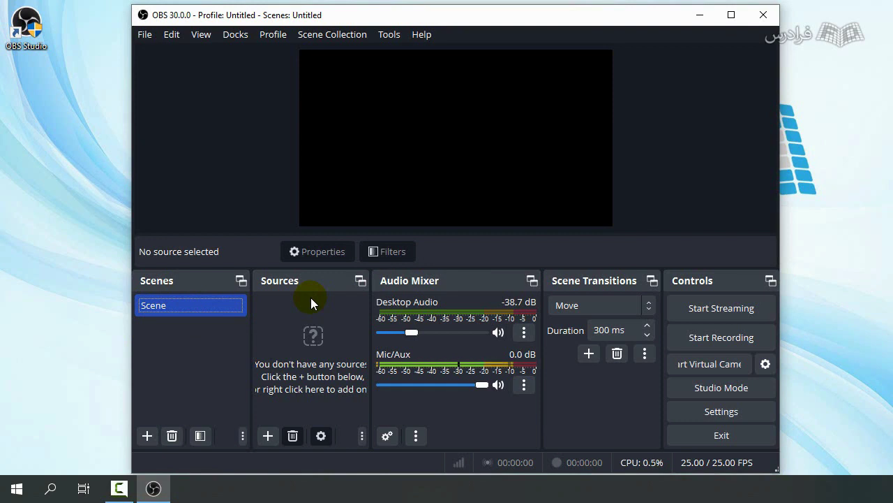
Add a new Display Capture source under its default name and set its display to 1280x720 @ 1920,0
left_click(267, 436)
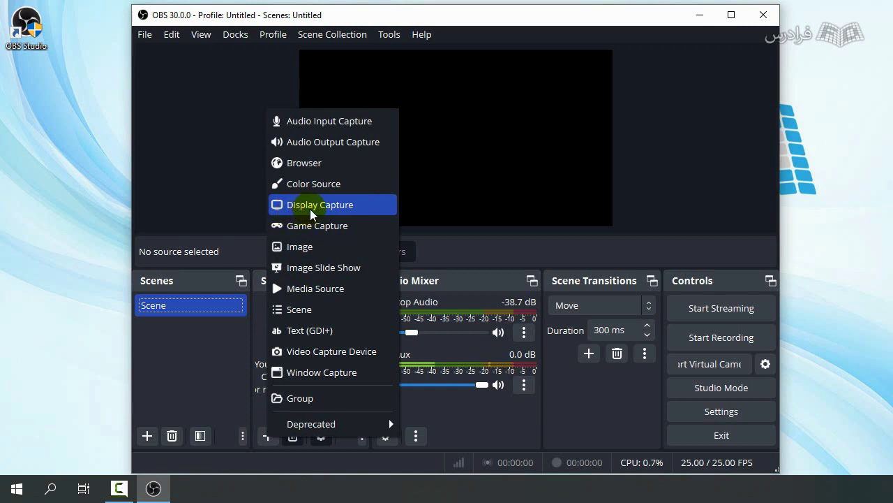
left_click(311, 211)
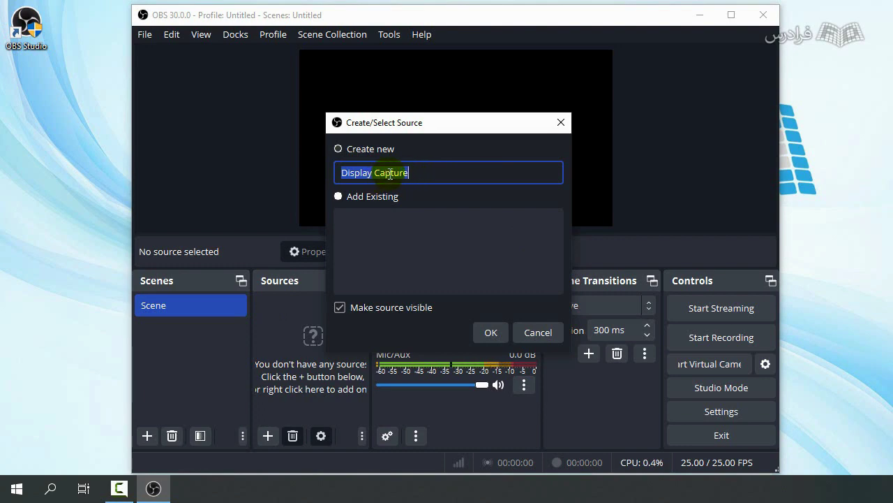
left_click(490, 332)
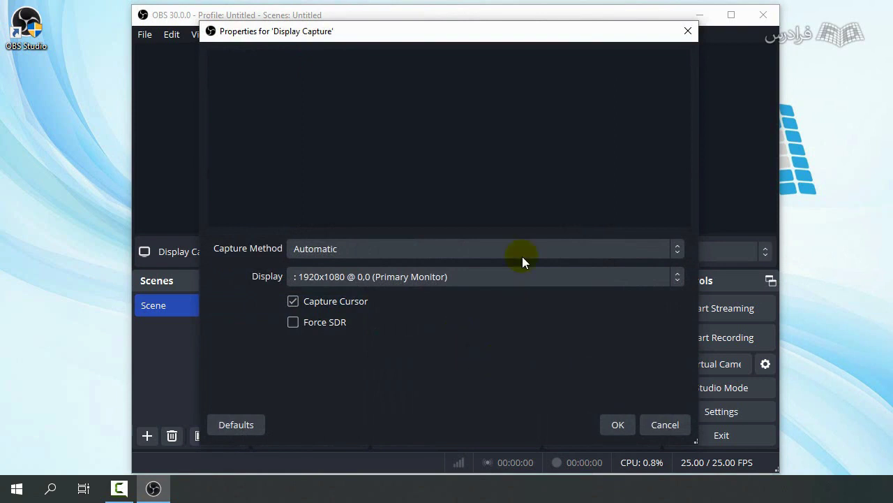
left_click(504, 281)
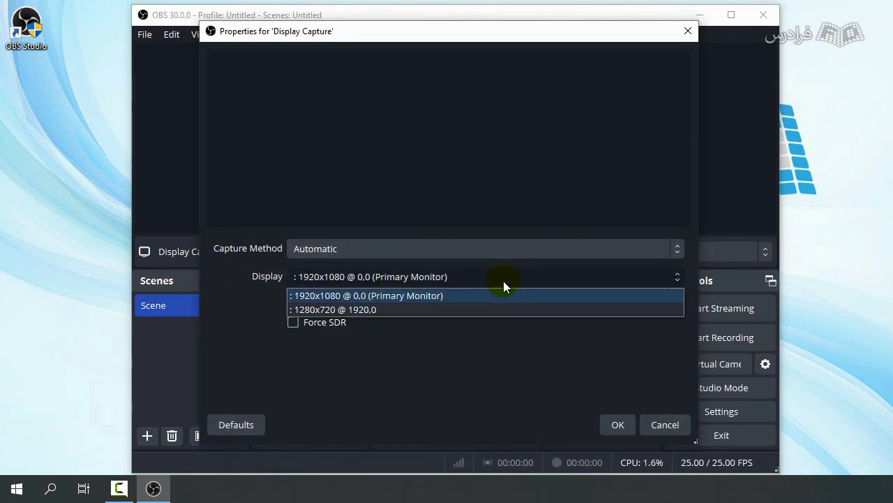
left_click(403, 310)
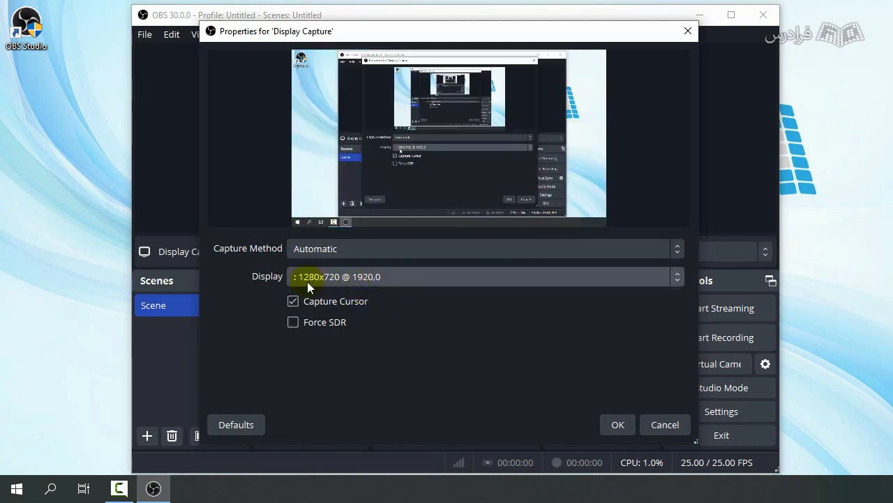
Switch the Display Capture's display to 1920x1080 @ 0,0 (Primary Monitor)
left_click(368, 279)
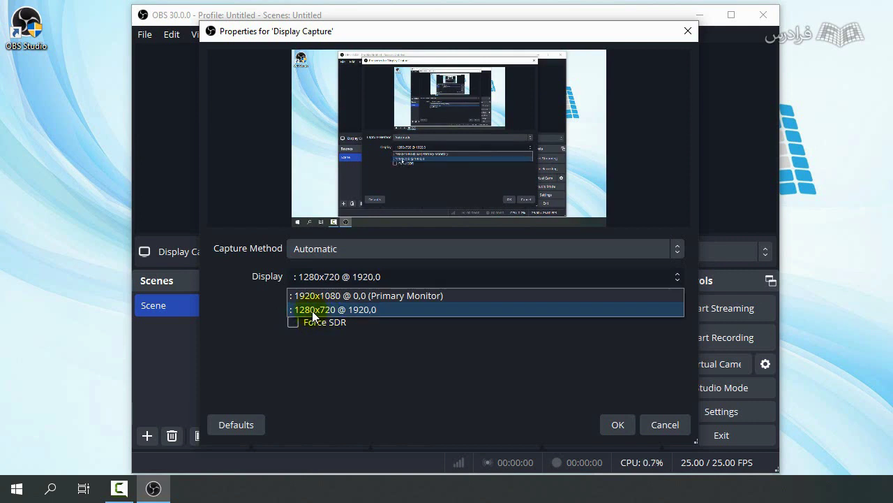
left_click(312, 311)
left_click(348, 279)
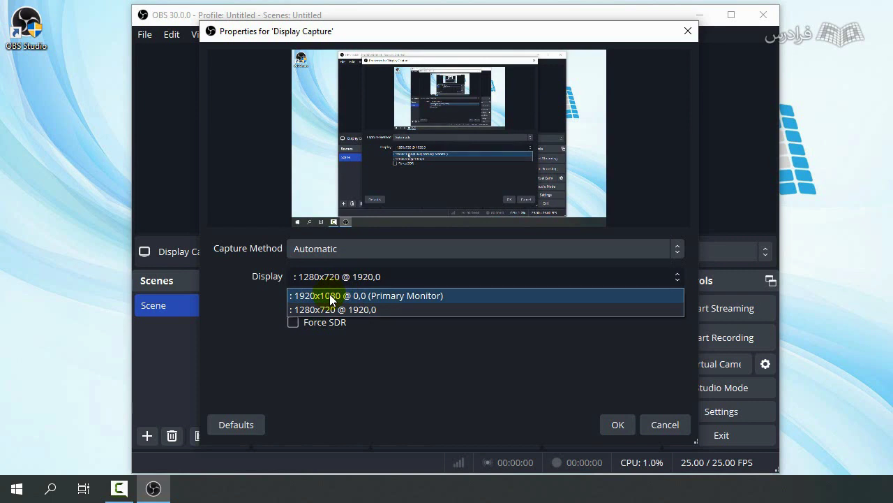
left_click(330, 295)
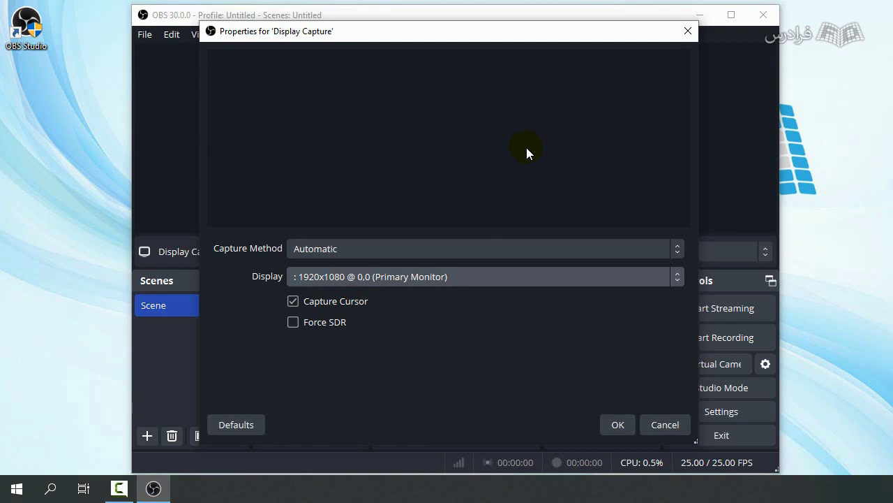
Set the Display Capture's display back to 1280x720 @ 1920,0 and confirm the source properties
left_click(469, 275)
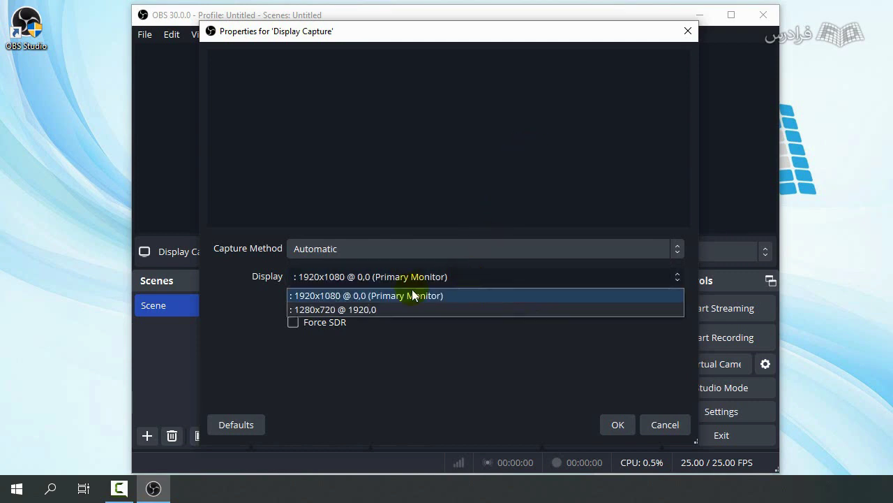
left_click(366, 309)
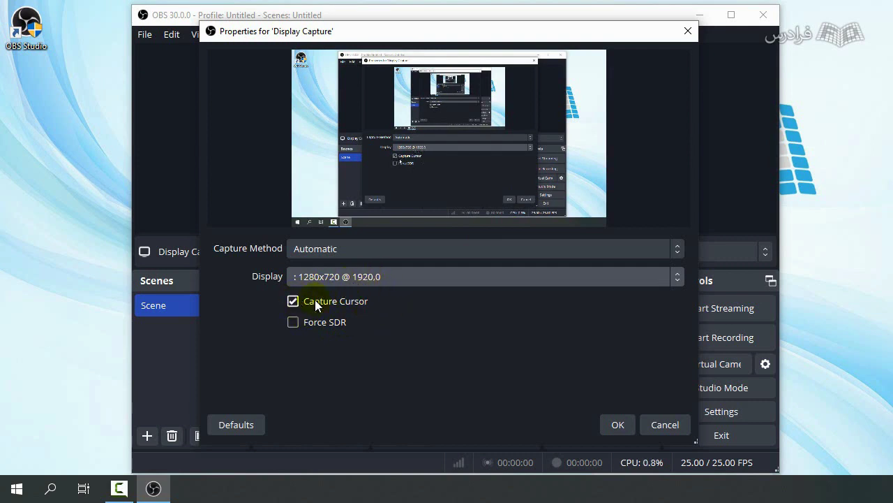
left_click(616, 424)
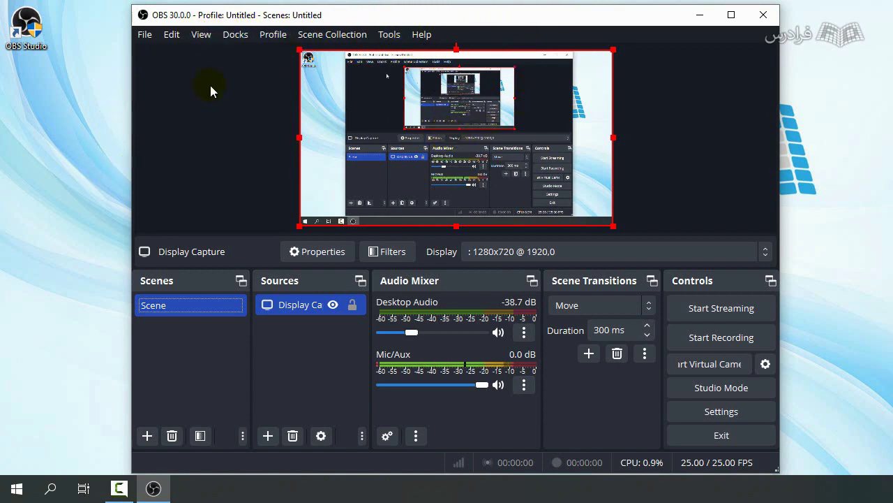
Move the OBS window across the desktop, and minimize and restore it to test the display capture
left_click_drag(474, 16, 572, 19)
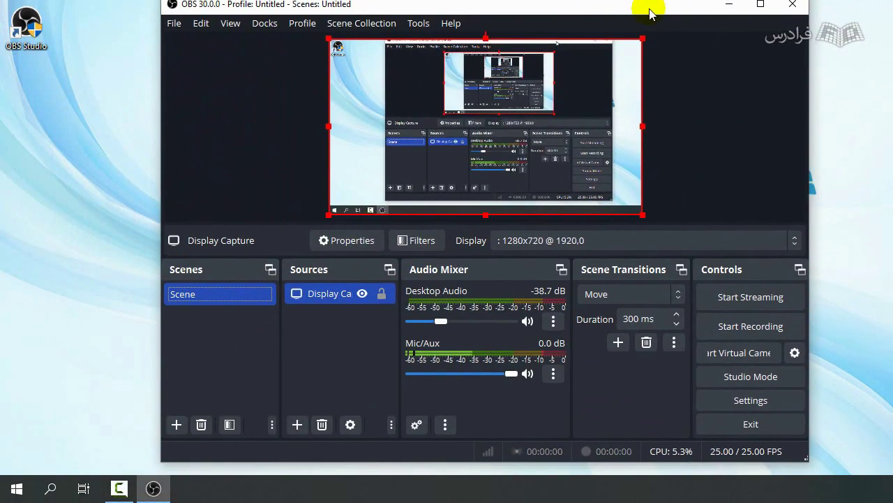
left_click_drag(649, 14, 649, 21)
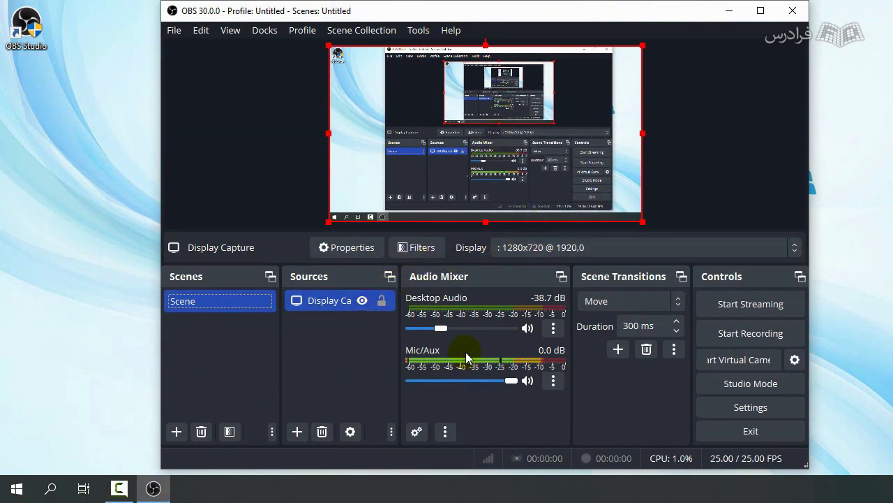
left_click(728, 12)
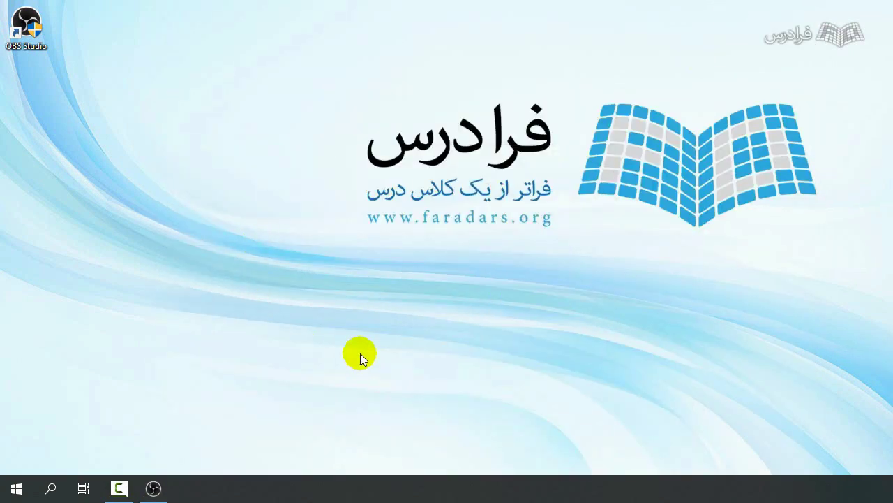
left_click(153, 487)
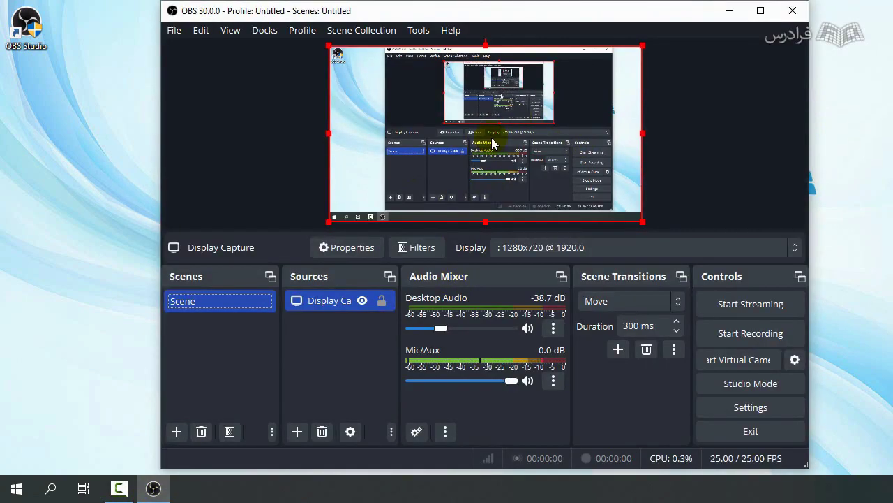
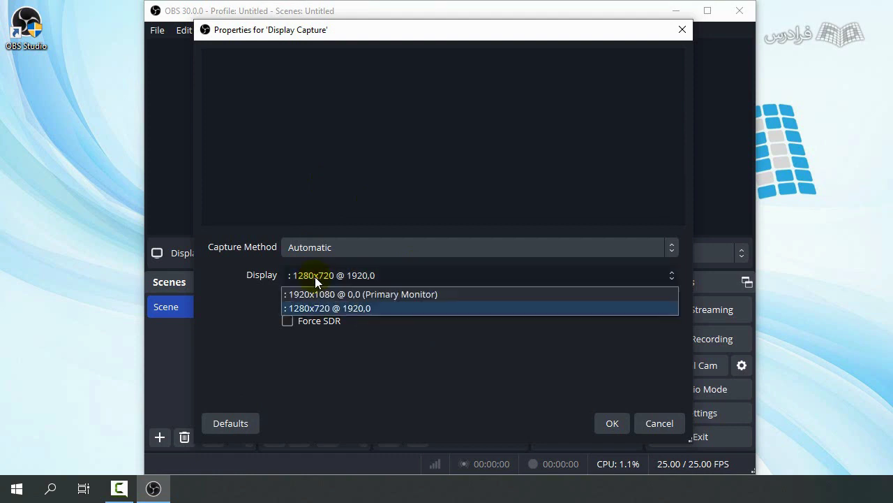
Reselect 1280x720 @ 1920,0 as the Display Capture's display, confirm, and minimize and restore the window
left_click(305, 308)
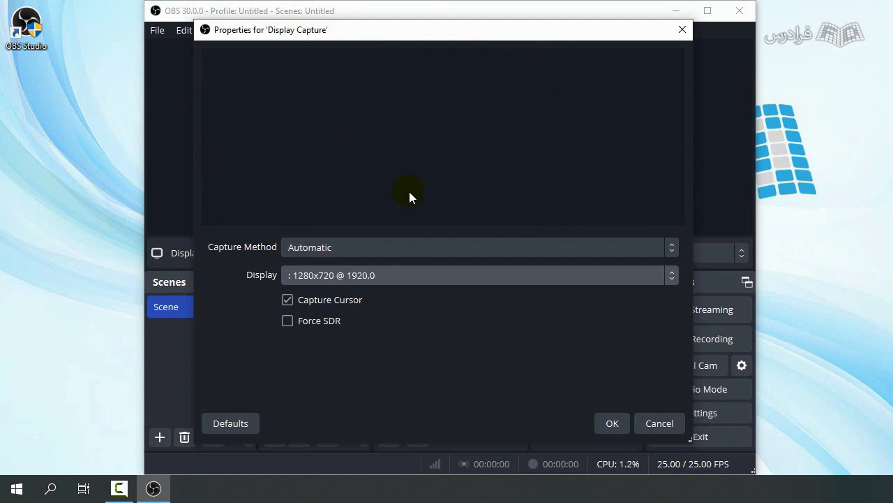
left_click(610, 423)
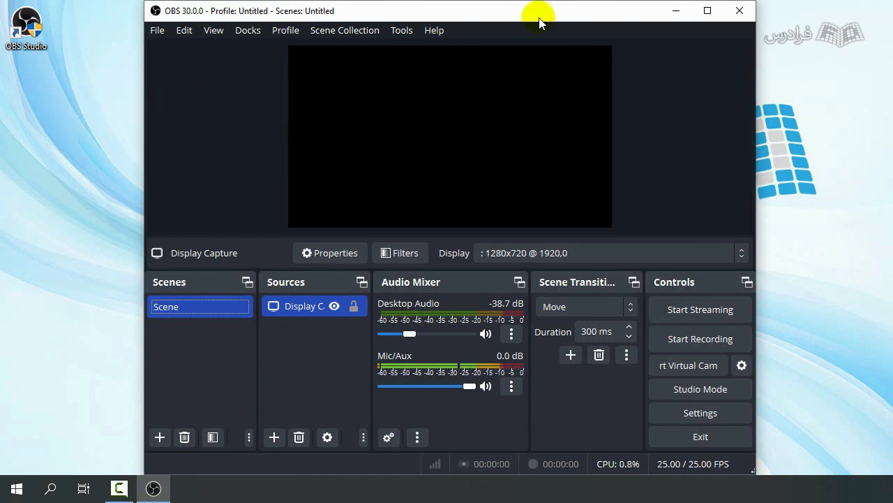
left_click(677, 11)
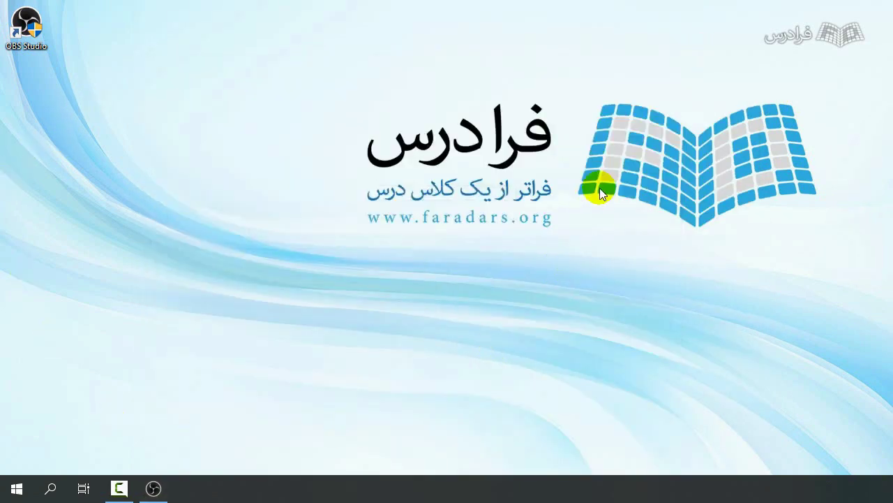
key("alt+Tab")
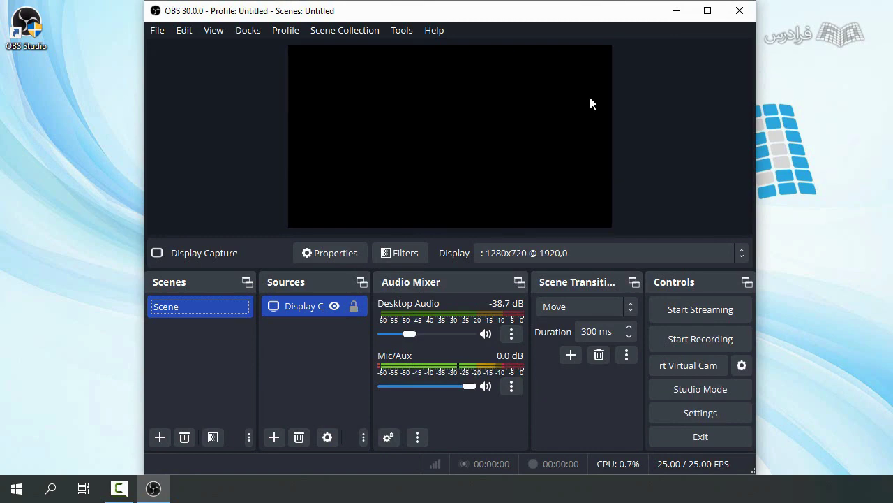
Close OBS Studio and run it as administrator from its desktop shortcut
left_click(740, 11)
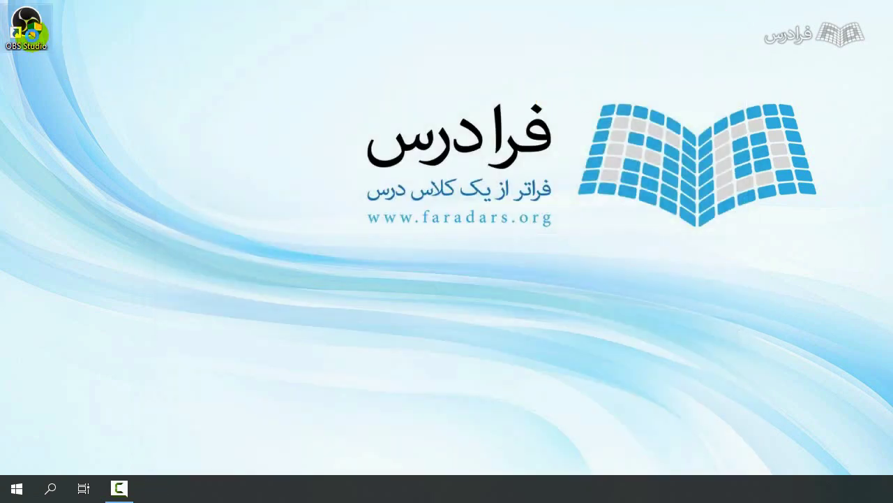
right_click(32, 36)
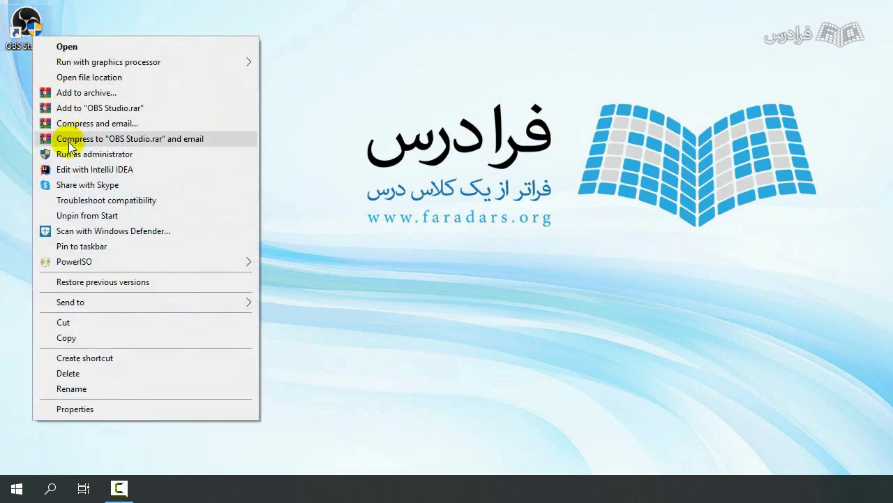
left_click(118, 158)
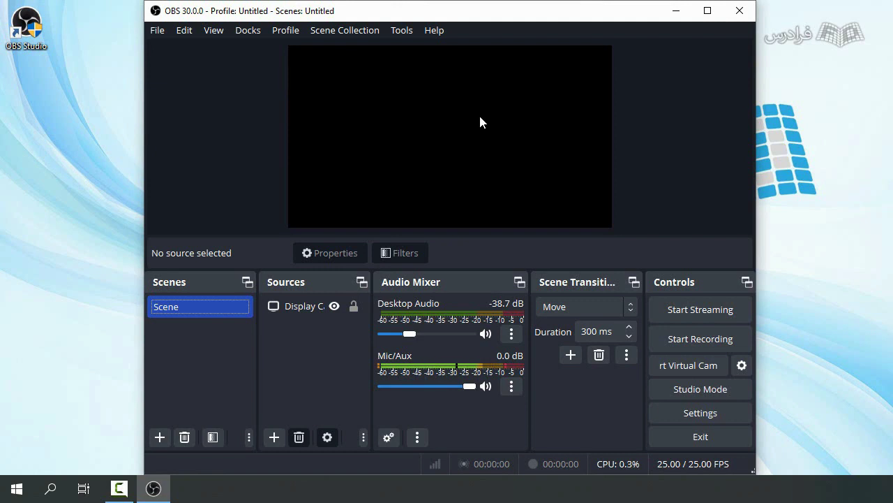
Close OBS Studio and open the file location of its desktop shortcut
left_click(26, 44)
right_click(26, 43)
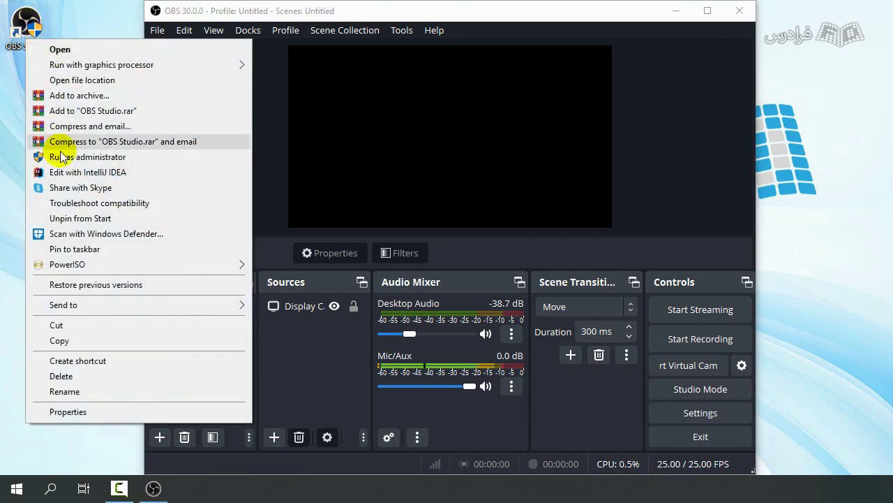
left_click(740, 11)
left_click(39, 44)
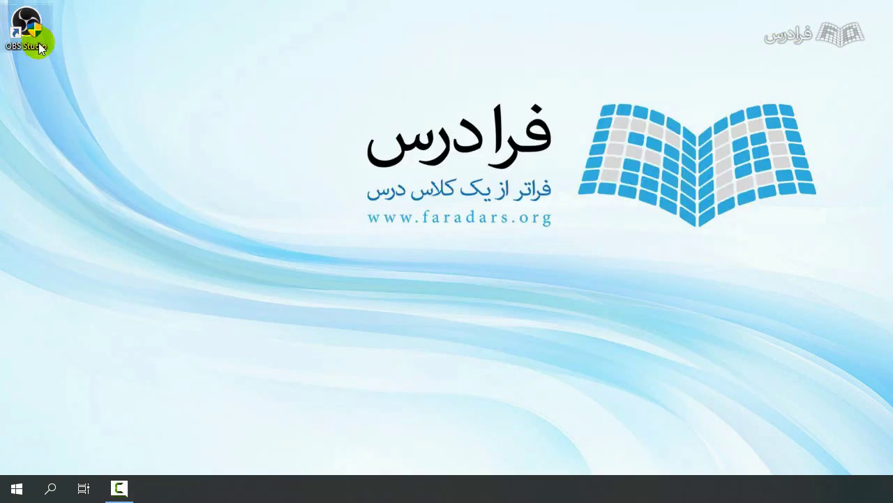
right_click(39, 44)
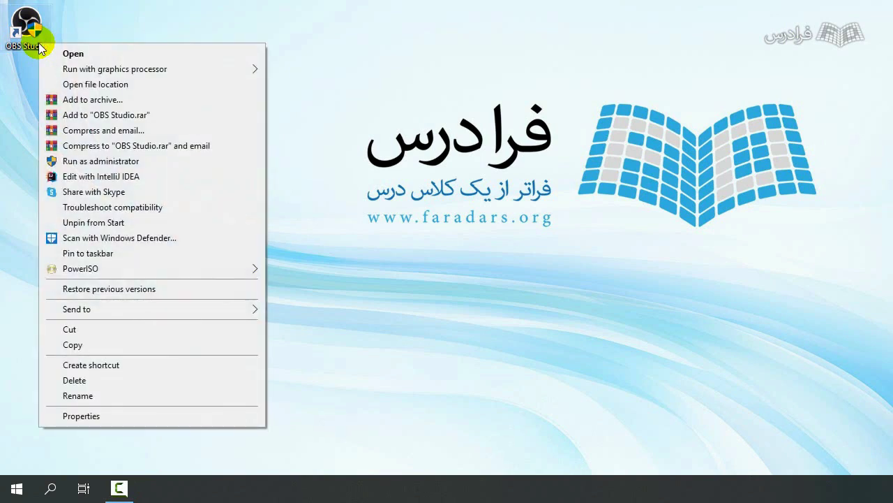
left_click(115, 88)
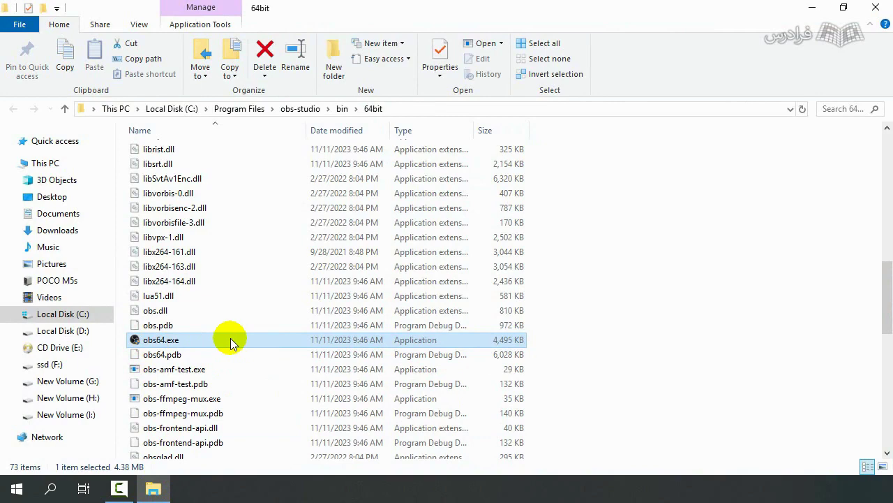
Review the graphics processor options and general properties of obs64.exe, and close the properties
right_click(186, 345)
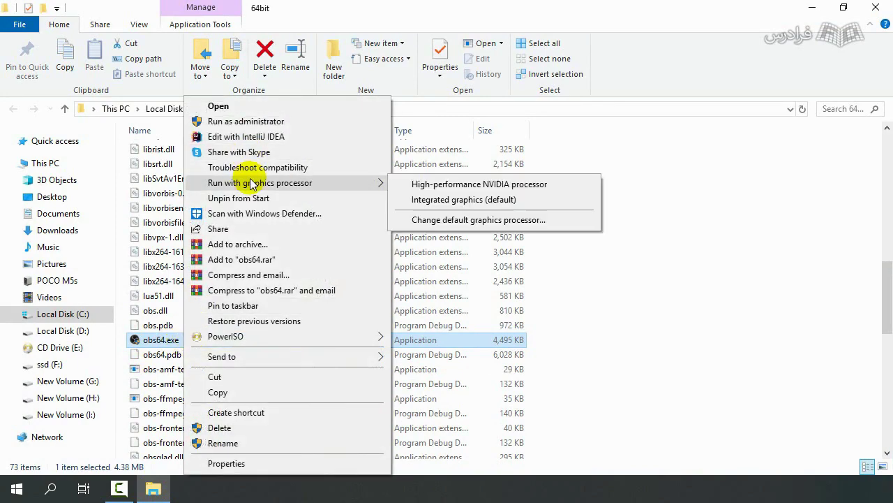
left_click(225, 464)
left_click_drag(379, 140, 391, 98)
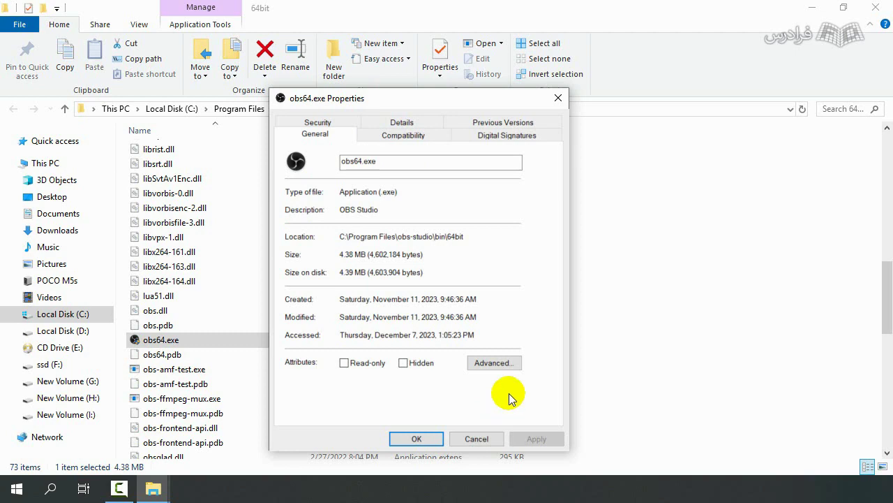
left_click(558, 100)
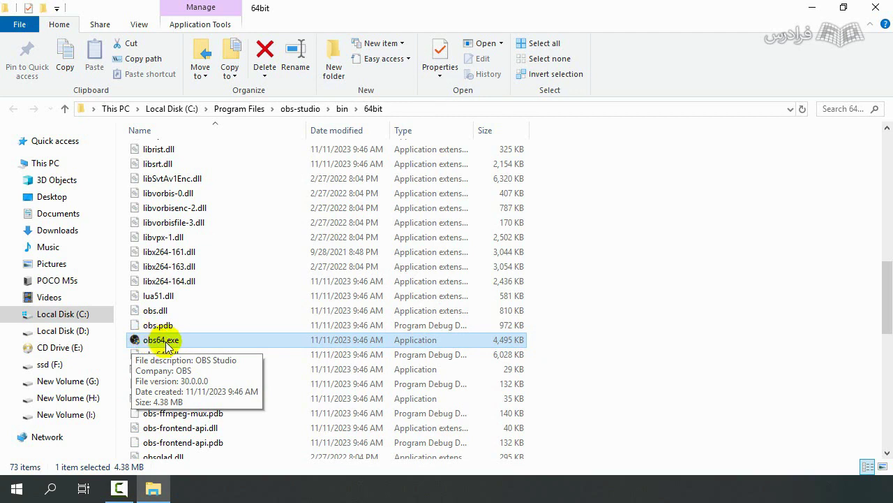
Examine the compatibility settings in the properties of obs64.exe, close them, and minimize the folder window
right_click(201, 344)
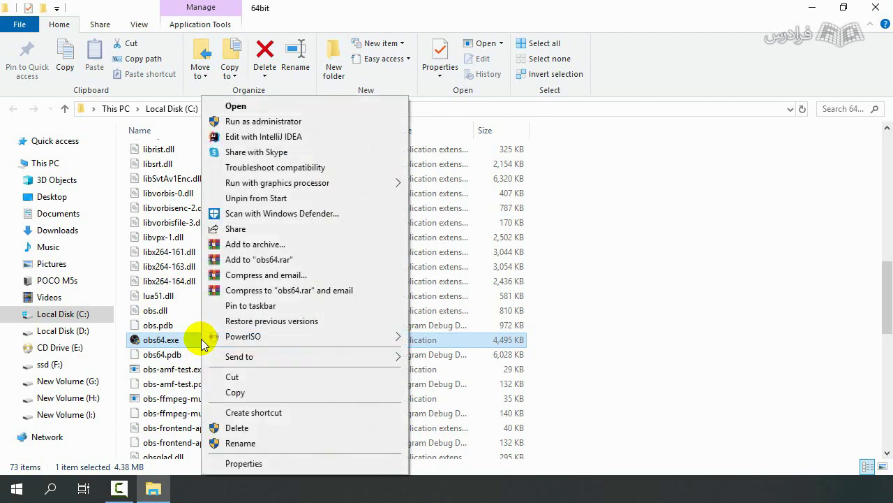
left_click(254, 465)
left_click_drag(385, 170, 353, 84)
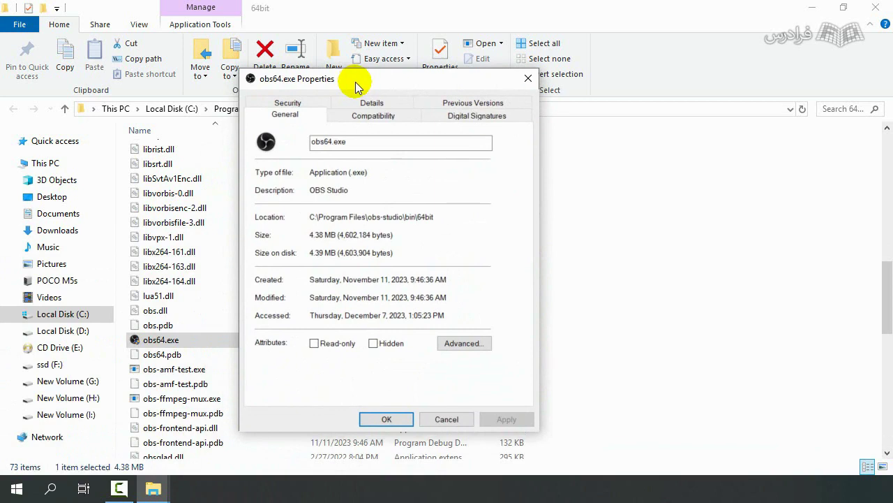
left_click(373, 117)
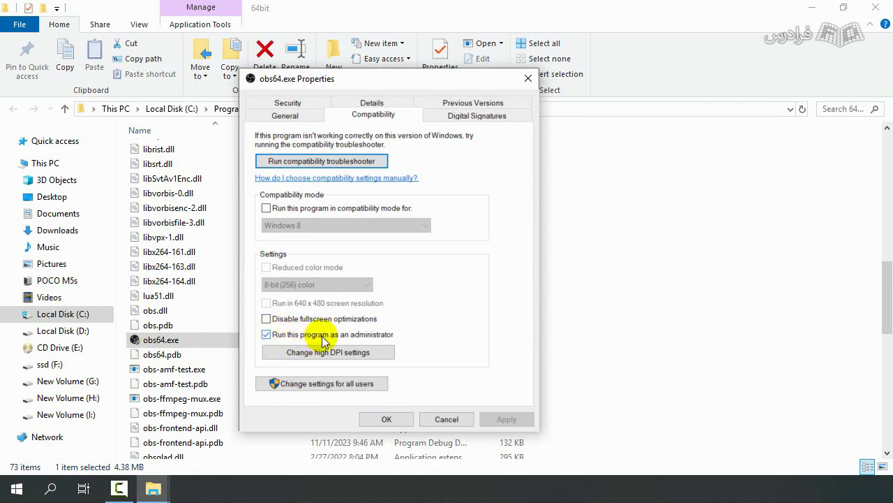
left_click(527, 79)
left_click(808, 8)
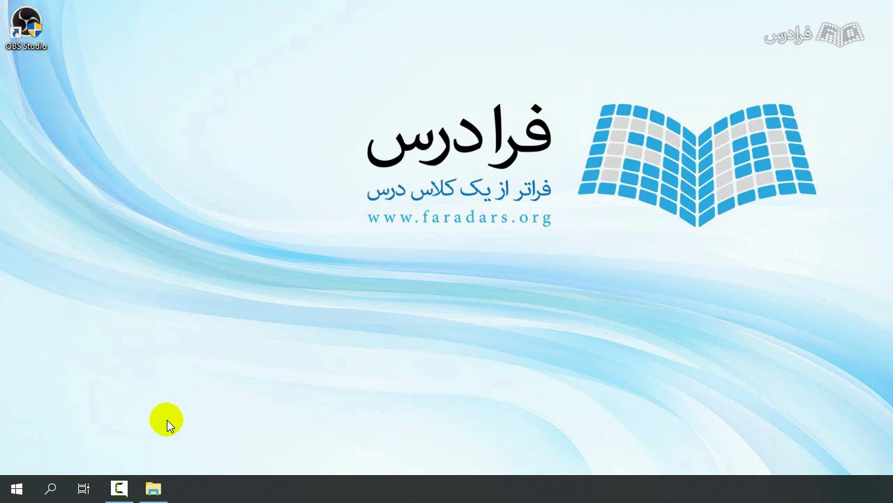
Set obs64.exe to run as an administrator in its compatibility properties, confirm, and launch OBS Studio from the desktop shortcut
left_click(154, 488)
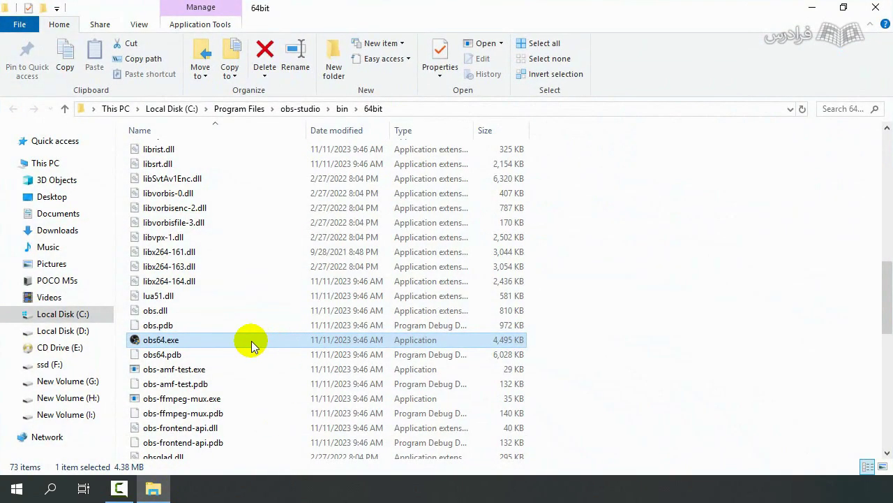
right_click(251, 341)
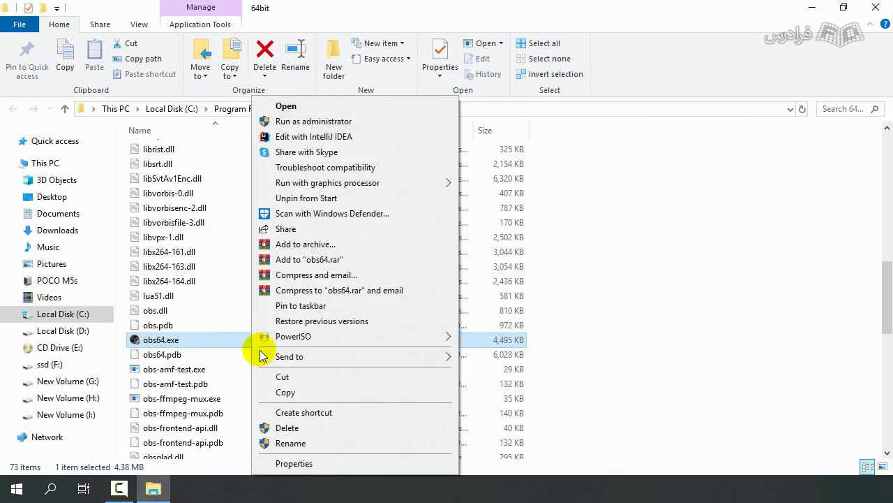
left_click(290, 464)
left_click(147, 156)
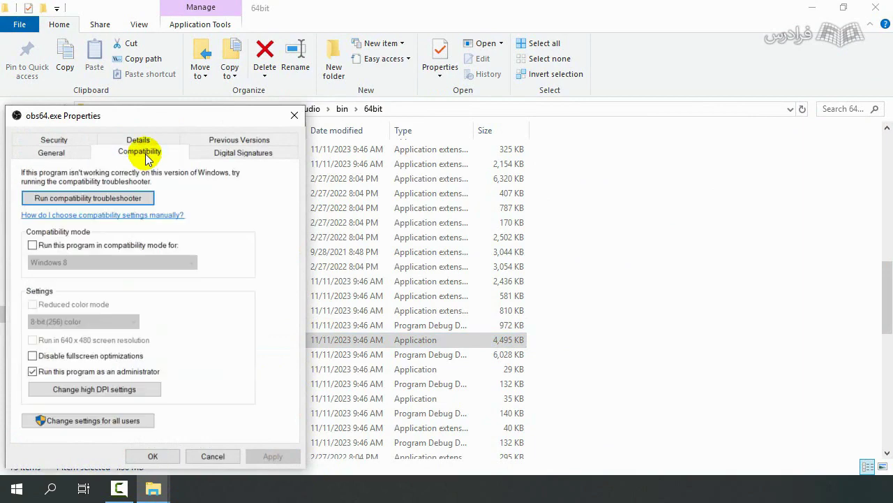
left_click_drag(175, 117, 470, 39)
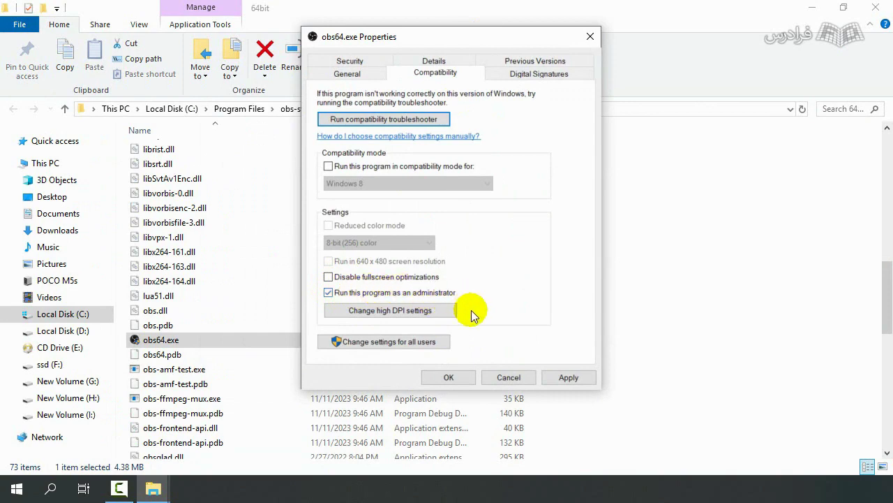
left_click(449, 377)
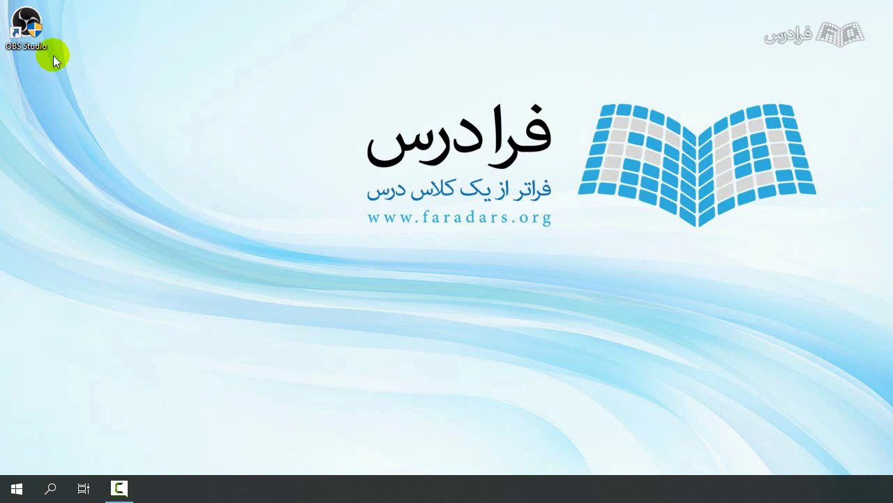
double_click(29, 25)
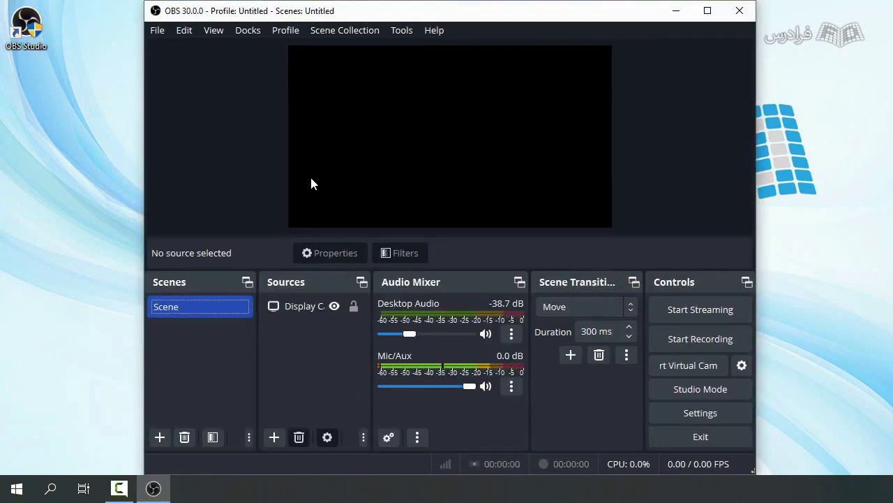